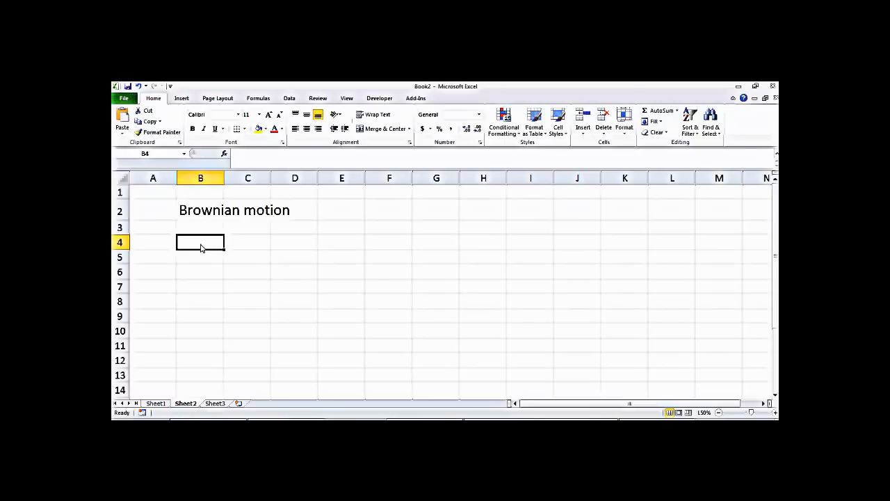
# Step: Enter =RAND() in B4, then re-enter it once to get a fresh random value
pyautogui.write('=')
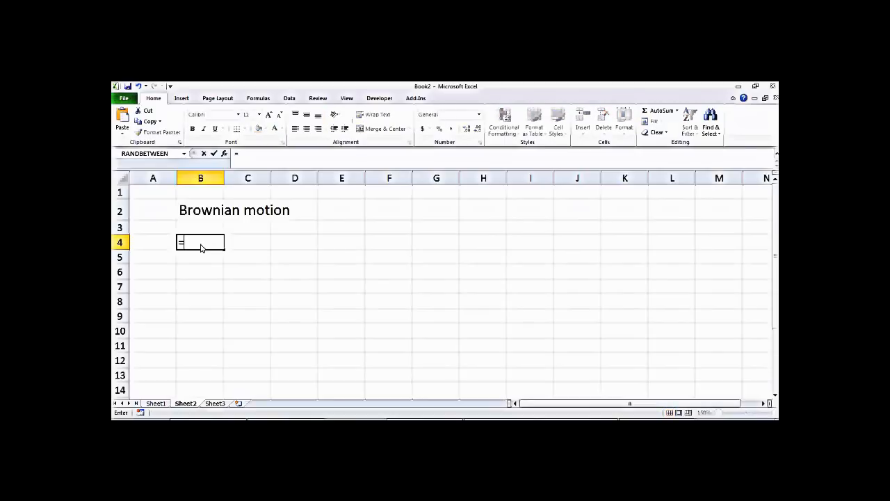
pyautogui.write('rand')
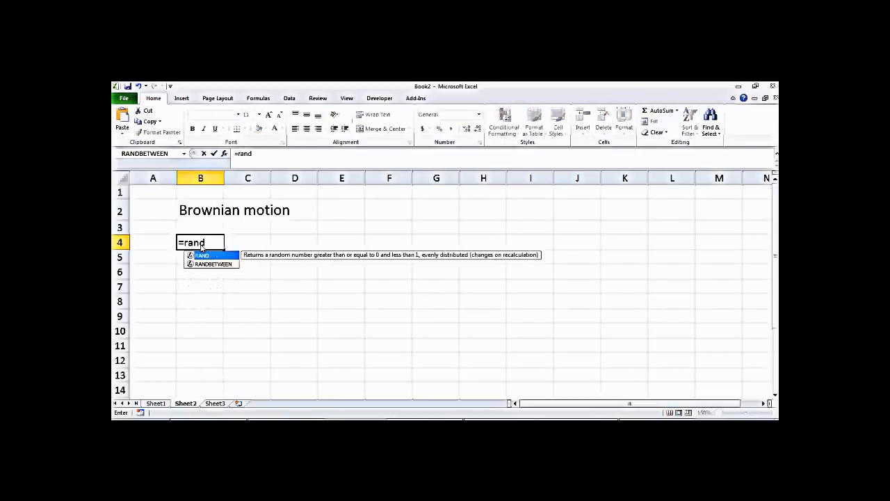
pyautogui.write('()')
pyautogui.press('Return')
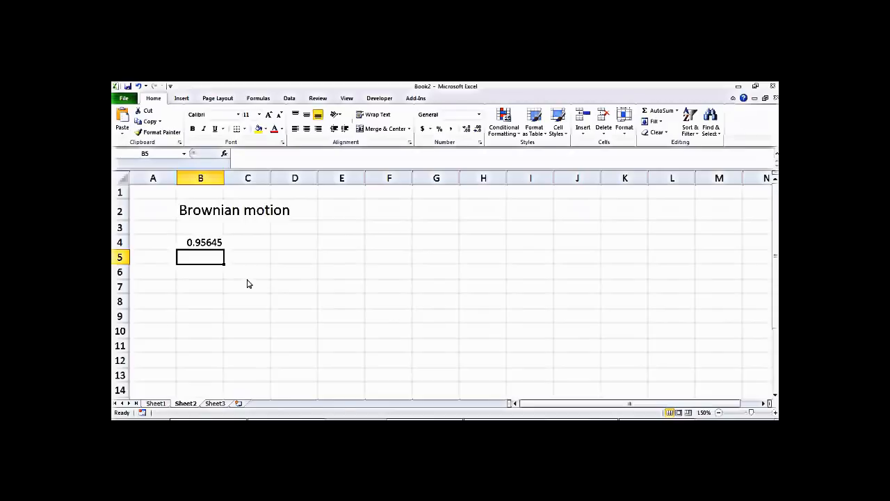
pyautogui.doubleClick(215, 242)
pyautogui.press('Return')
# Step: Change B4 to =2*RAND() and recalculate it a couple of times
pyautogui.doubleClick(189, 245)
pyautogui.press('Home')
pyautogui.press('Right')
pyautogui.write('2')
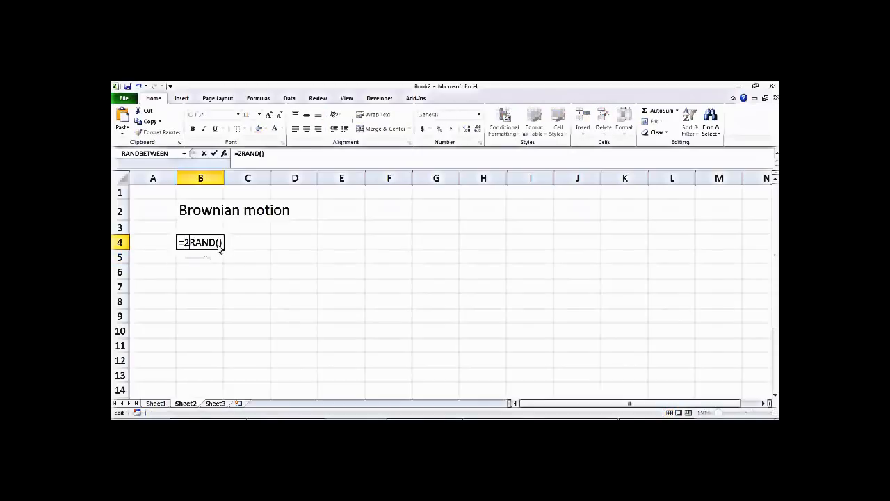
pyautogui.write('*')
pyautogui.press('Return')
pyautogui.click(215, 243)
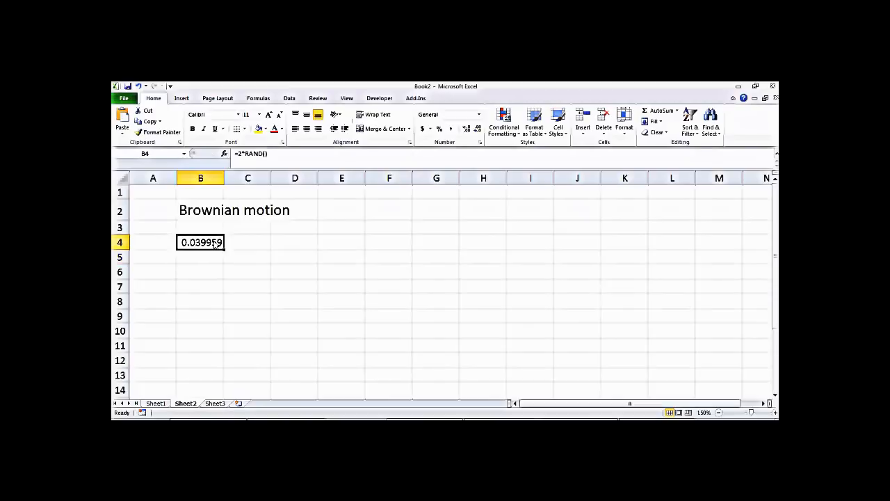
pyautogui.doubleClick(216, 244)
pyautogui.press('Return')
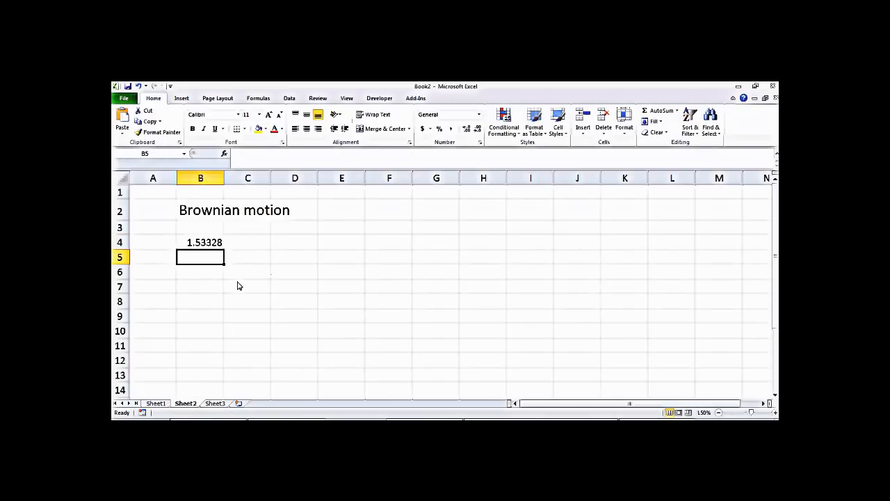
pyautogui.doubleClick(208, 243)
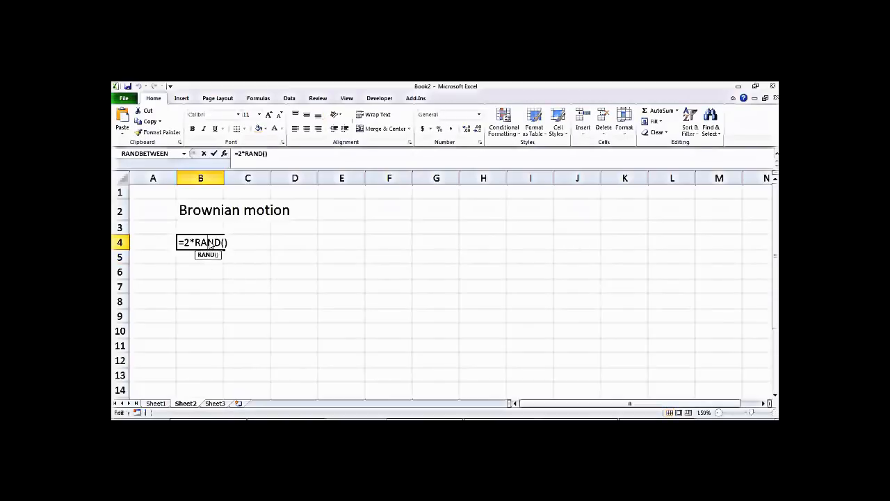
pyautogui.press('Return')
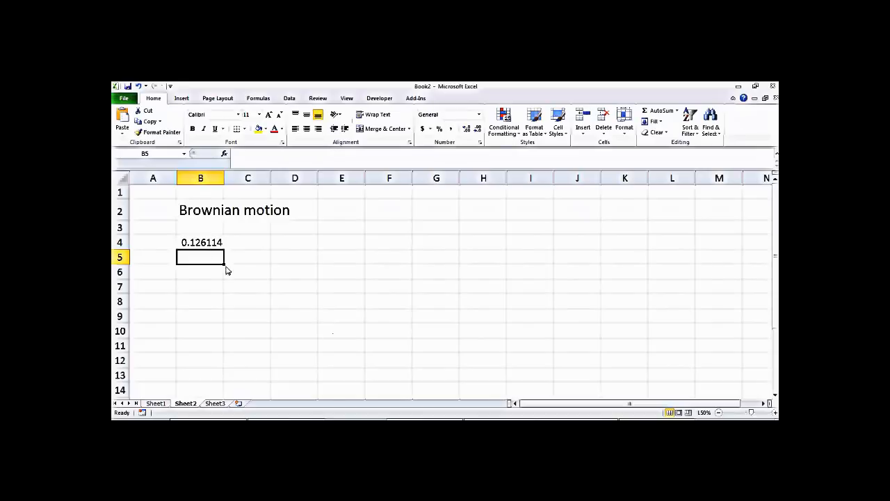
# Step: Wrap B4's formula in INT to make it =INT(2*RAND())
pyautogui.click(192, 246)
pyautogui.doubleClick(190, 246)
pyautogui.click(186, 244)
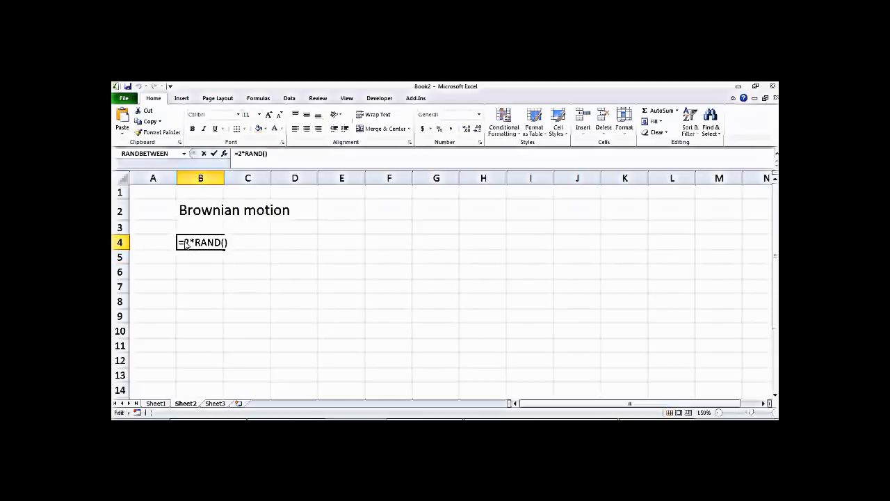
pyautogui.write('int')
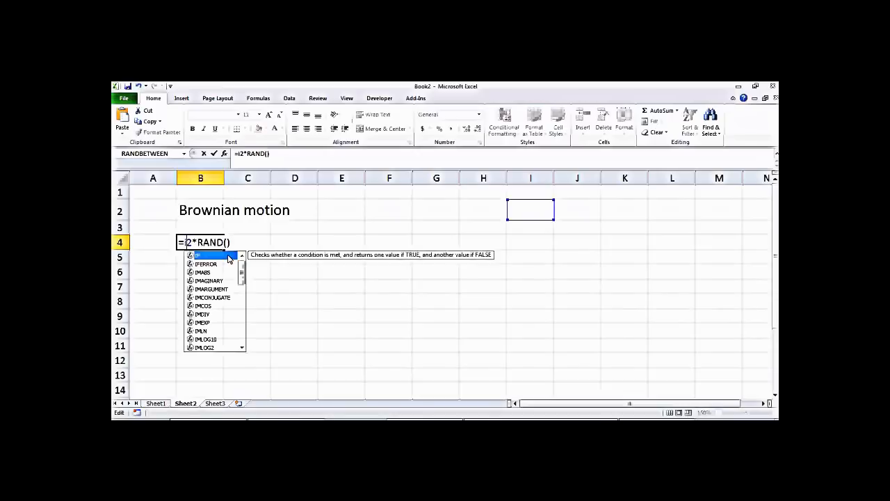
pyautogui.write('(')
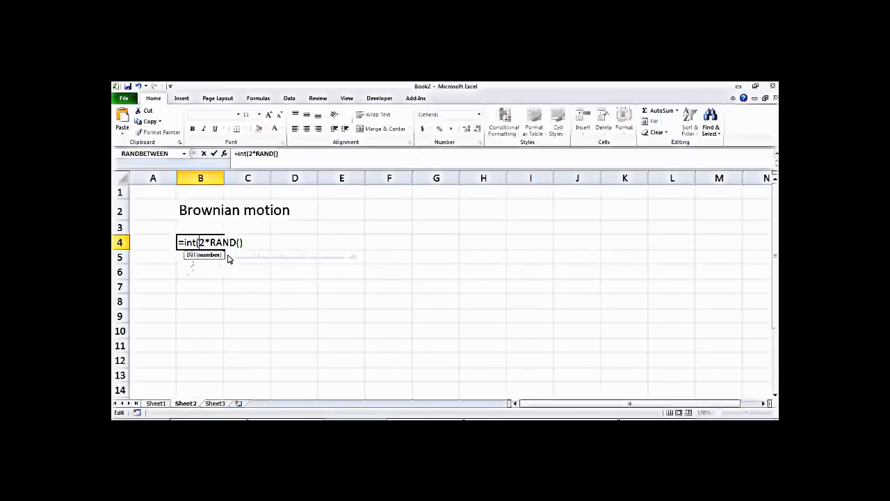
pyautogui.click(254, 250)
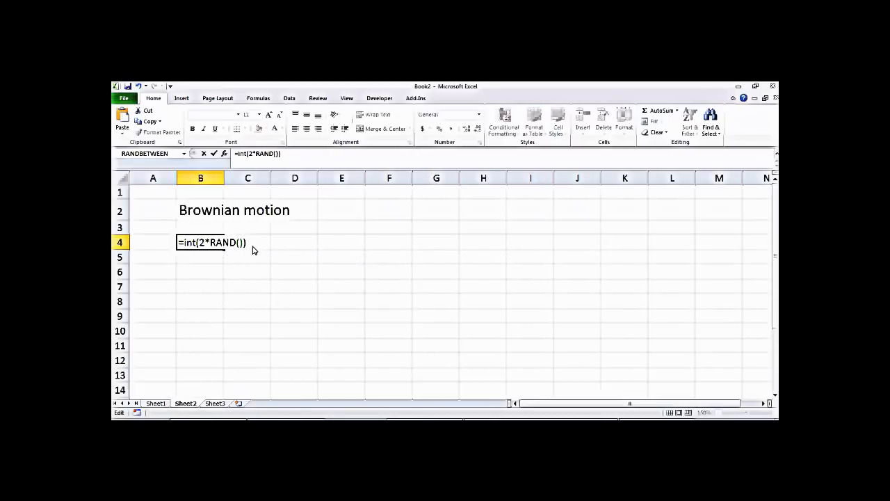
pyautogui.press('Return')
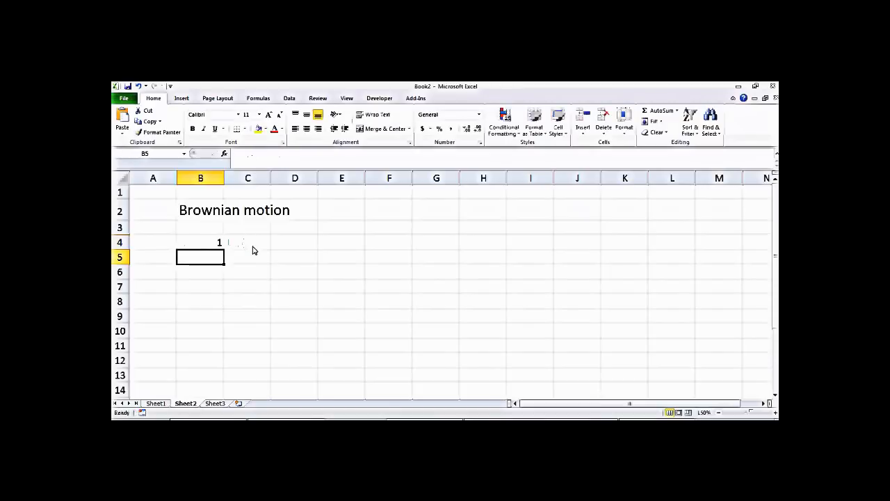
# Step: Recalculate B4 a few times, then fill =INT(2*RAND()) down through B14
pyautogui.doubleClick(206, 244)
pyautogui.press('Return')
pyautogui.doubleClick(195, 245)
pyautogui.press('Return')
pyautogui.click(195, 245)
pyautogui.doubleClick(195, 245)
pyautogui.press('Return')
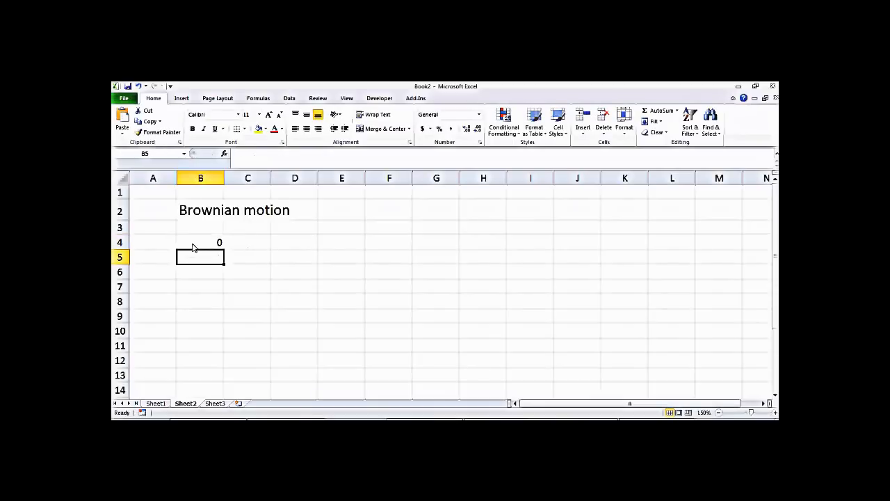
pyautogui.click(209, 245)
pyautogui.moveTo(223, 250); pyautogui.dragTo(226, 400)
pyautogui.click(298, 258)
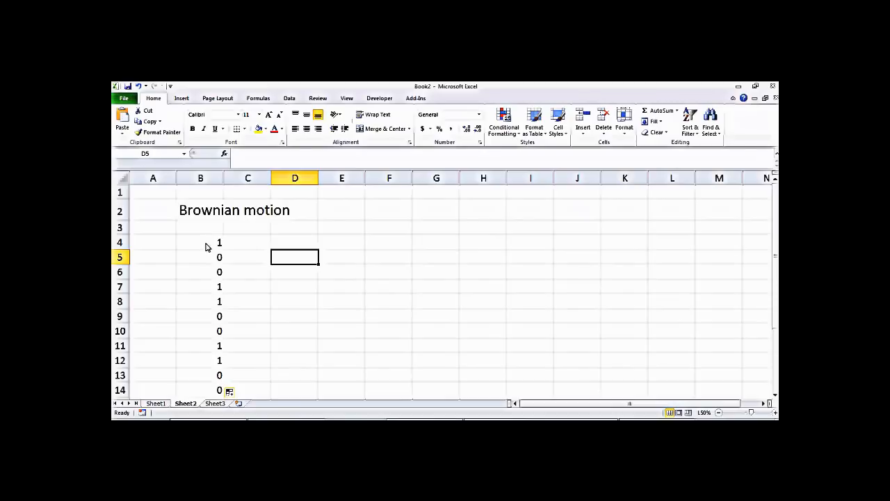
# Step: Rewrite B4 as =1-2*INT(2*RAND()) to give steps of 1 or -1
pyautogui.doubleClick(206, 244)
pyautogui.click(183, 243)
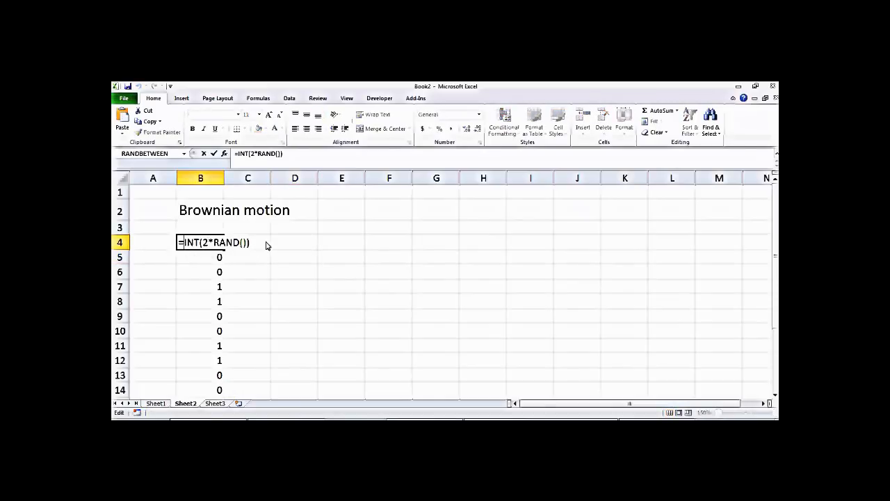
pyautogui.write('1-')
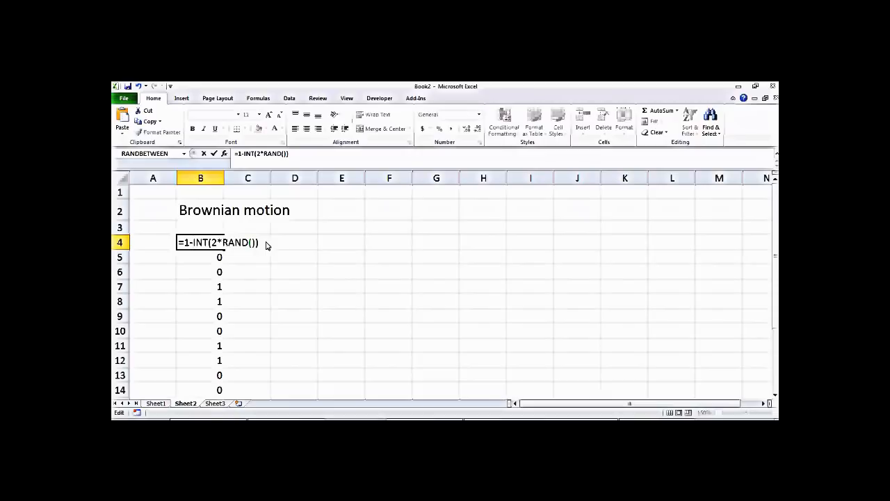
pyautogui.write('@*')
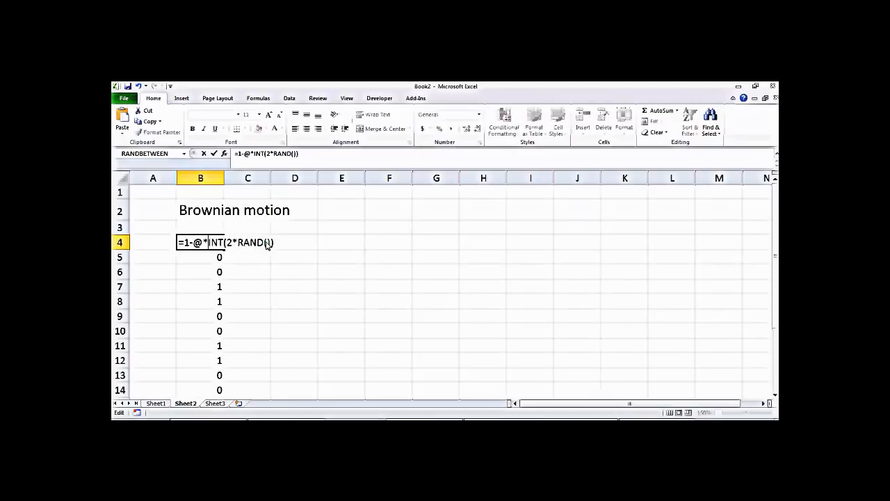
pyautogui.press('BackSpace')
pyautogui.press('BackSpace')
pyautogui.write('-2*')
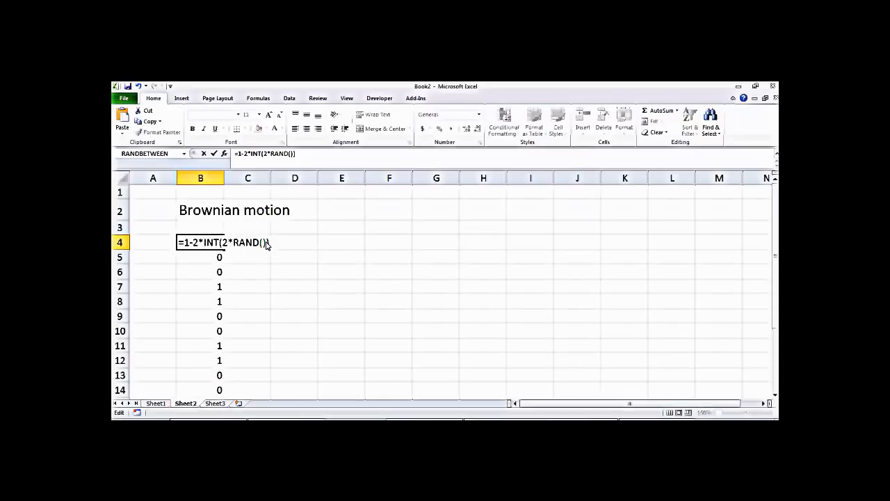
pyautogui.press('Return')
# Step: Fill the ±1 step formula from B4 down to B14 and recalculate
pyautogui.click(217, 243)
pyautogui.moveTo(224, 251); pyautogui.dragTo(225, 395)
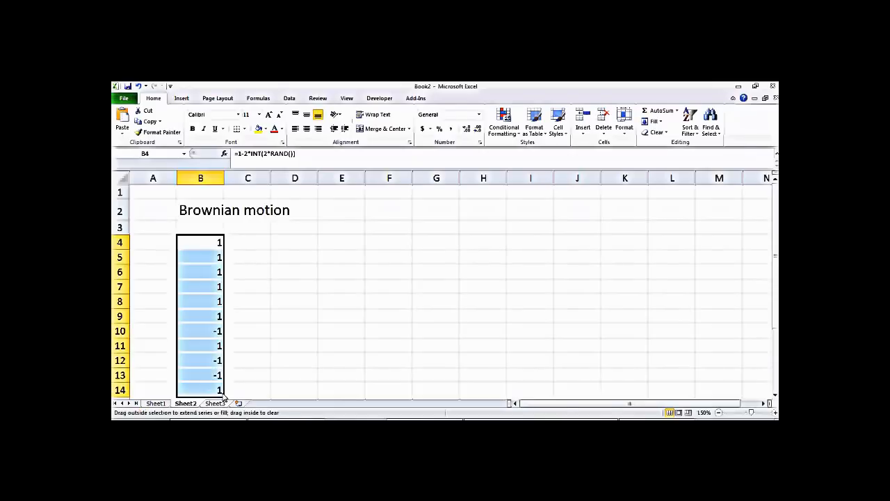
pyautogui.click(280, 350)
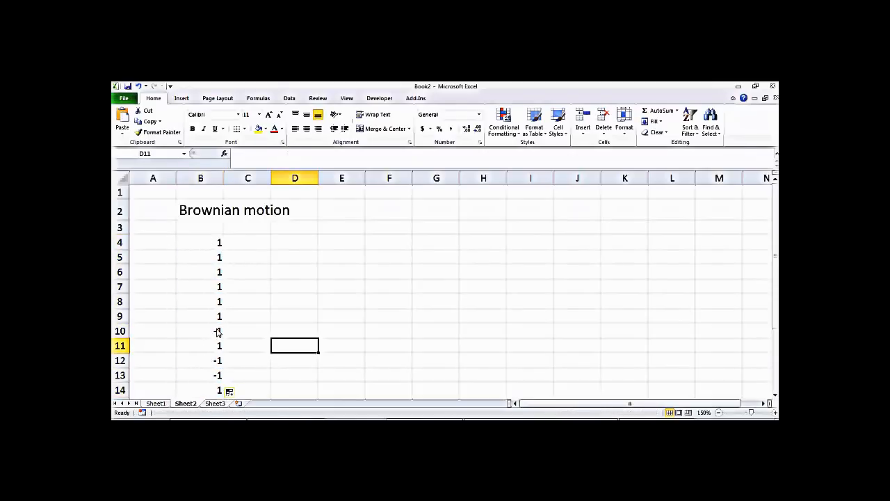
pyautogui.doubleClick(213, 243)
pyautogui.press('Return')
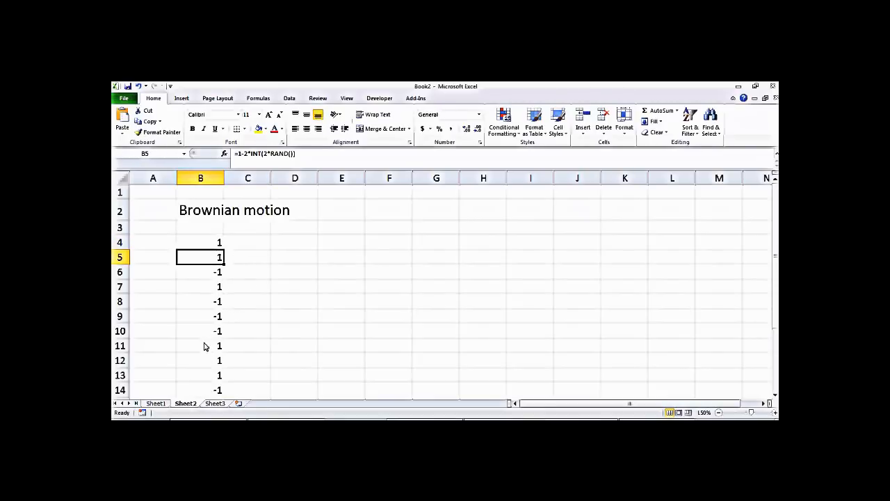
pyautogui.click(214, 245)
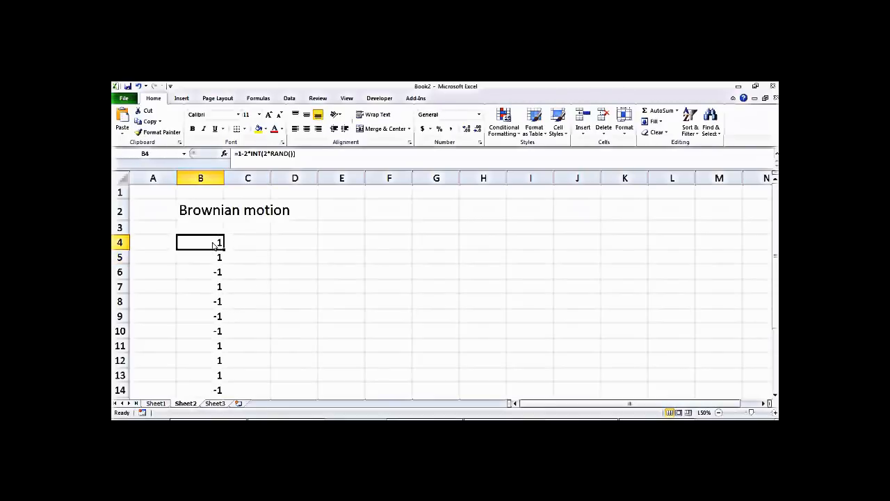
# Step: Extend the step formula down to row 220 and insert a marker-only scatter chart of column B
pyautogui.moveTo(223, 250); pyautogui.dragTo(214, 354)
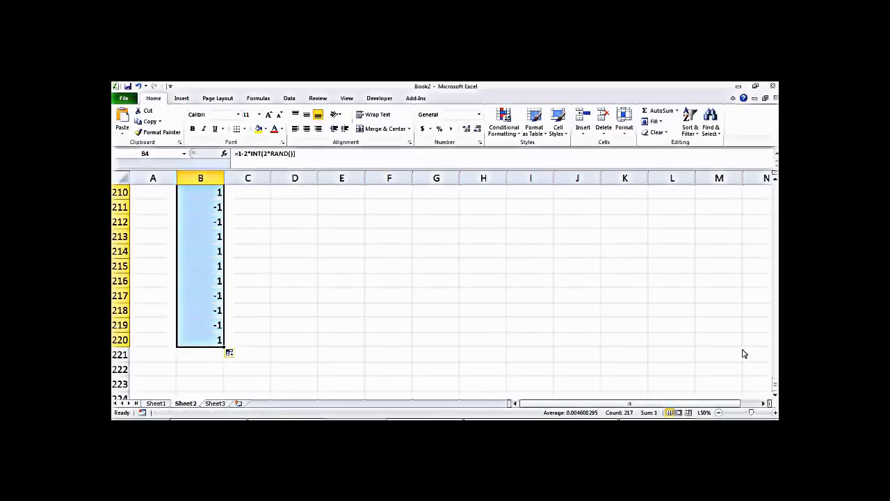
pyautogui.moveTo(773, 391); pyautogui.dragTo(774, 179)
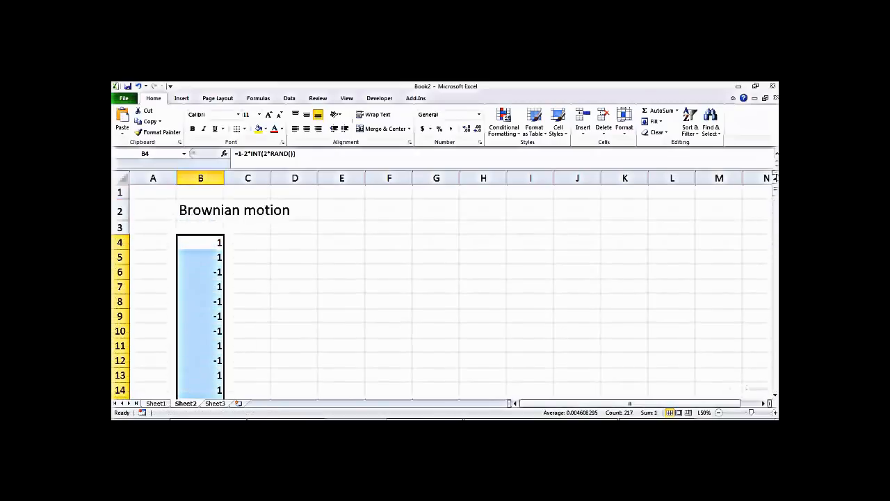
pyautogui.click(183, 98)
pyautogui.click(401, 128)
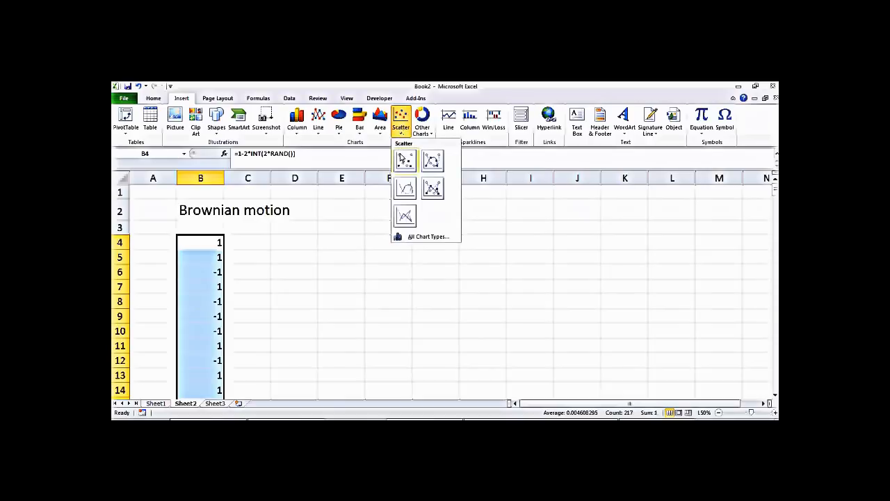
pyautogui.click(405, 162)
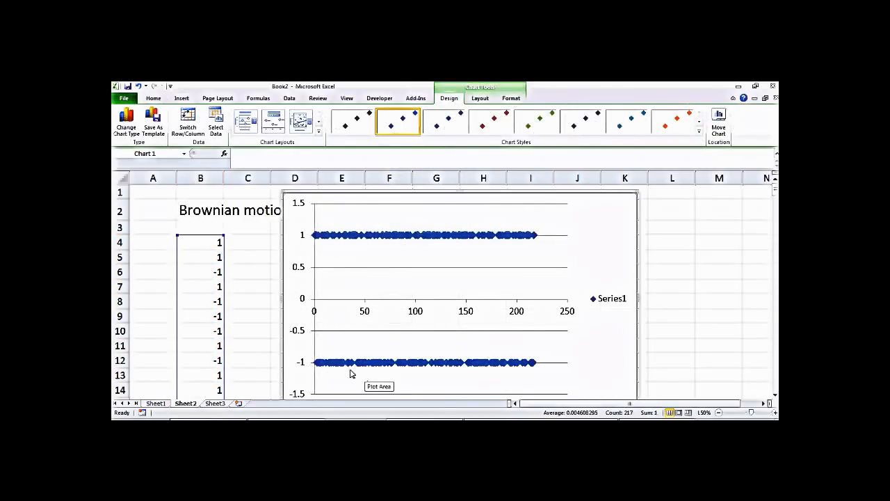
# Step: Remove the chart's horizontal axis, recalculate the steps twice, then delete the scatter chart
pyautogui.click(420, 317)
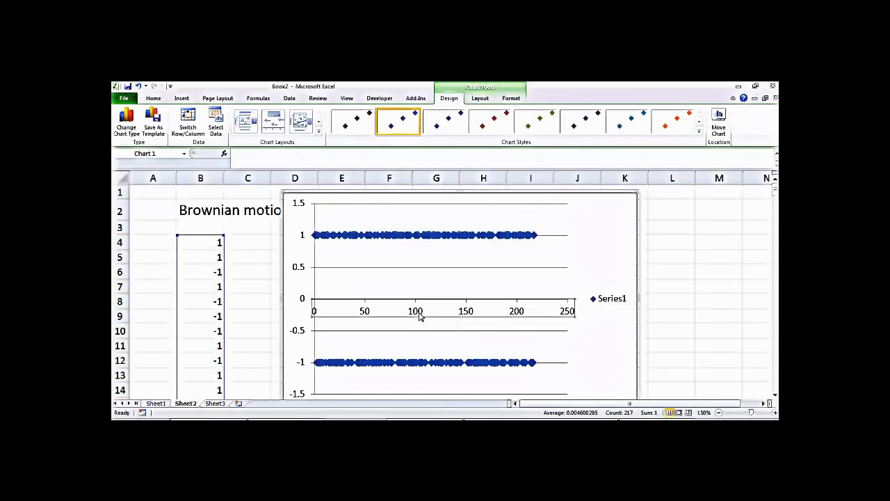
pyautogui.press('Delete')
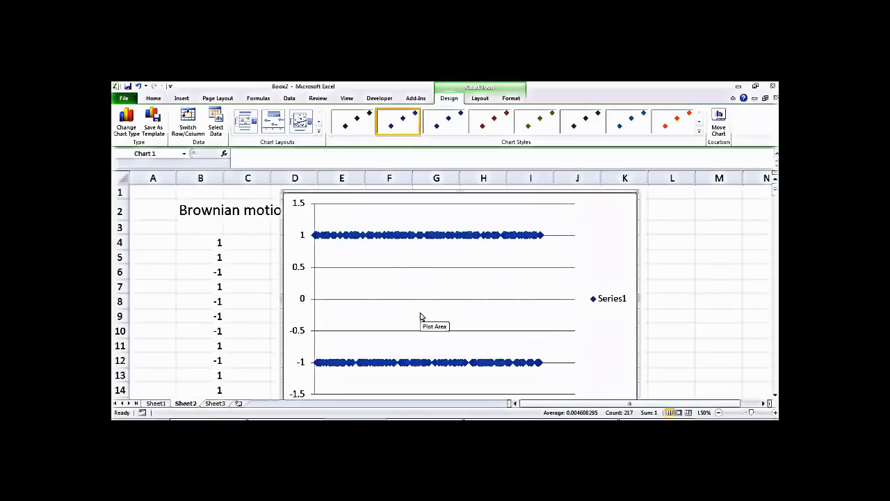
pyautogui.doubleClick(212, 243)
pyautogui.press('Return')
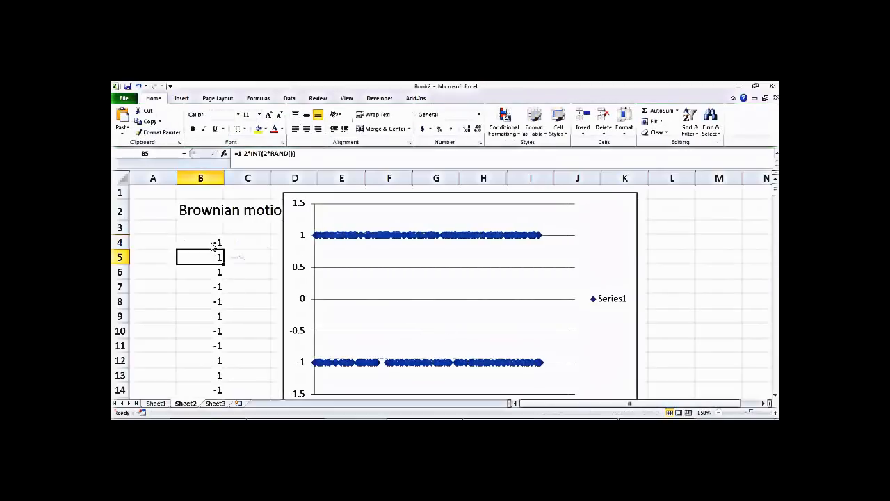
pyautogui.doubleClick(212, 243)
pyautogui.press('Return')
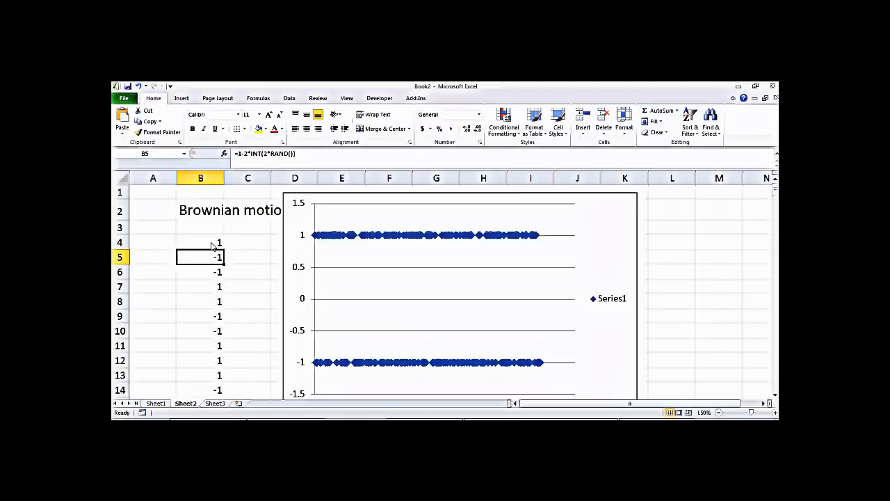
pyautogui.click(369, 200)
pyautogui.press('Delete')
# Step: Enter the starting value 0 in C3
pyautogui.click(339, 306)
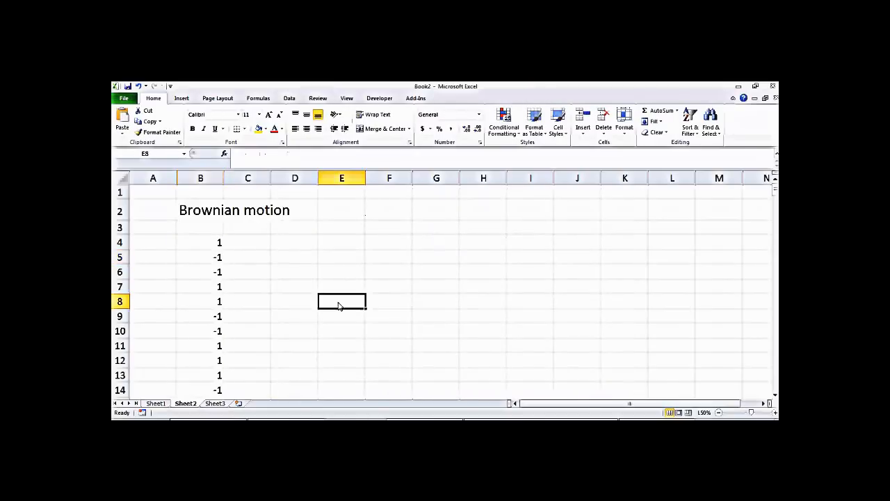
pyautogui.click(268, 249)
pyautogui.write('0')
pyautogui.press('Return')
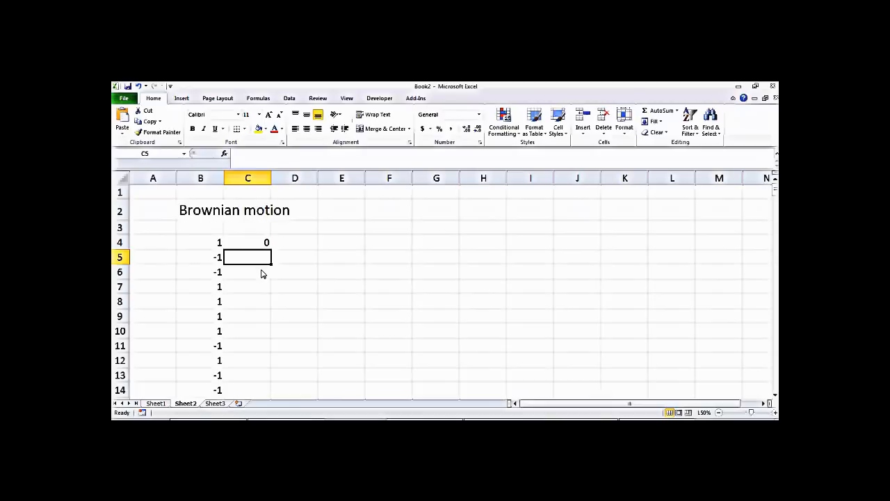
pyautogui.press('Up')
pyautogui.press('Up')
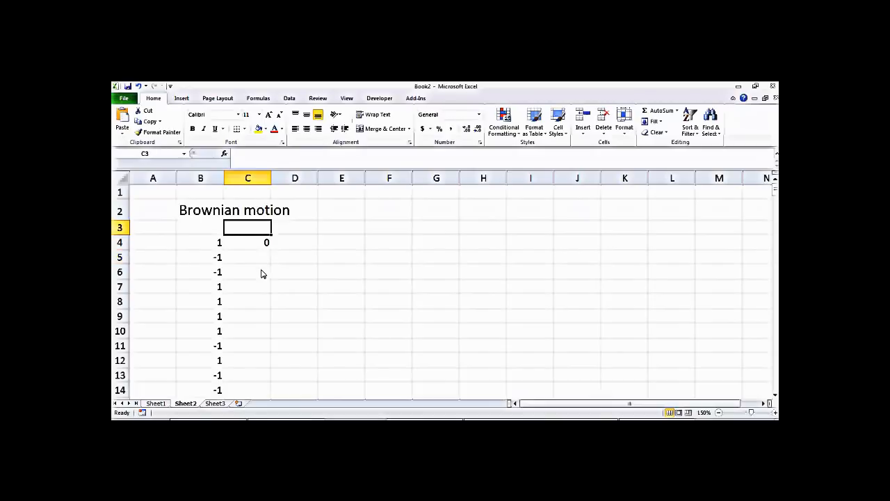
pyautogui.write('0')
pyautogui.press('Return')
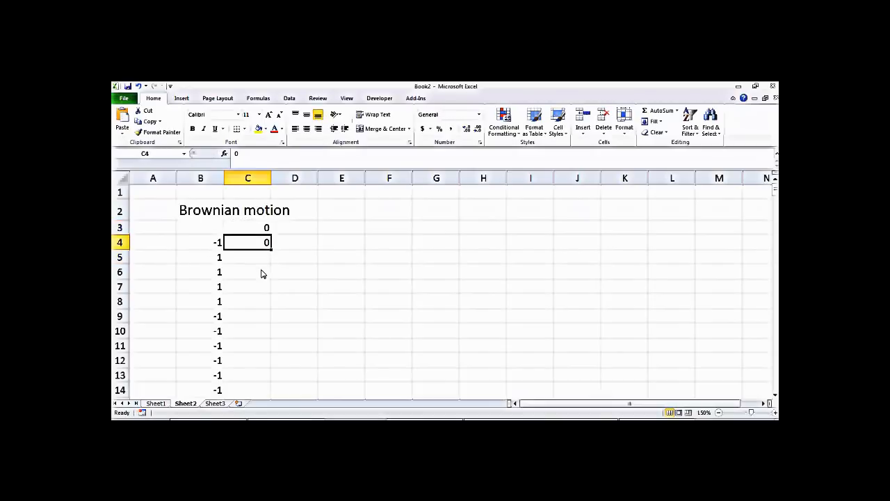
# Step: Enter the running total formula =C3+B4 in C4
pyautogui.write('=')
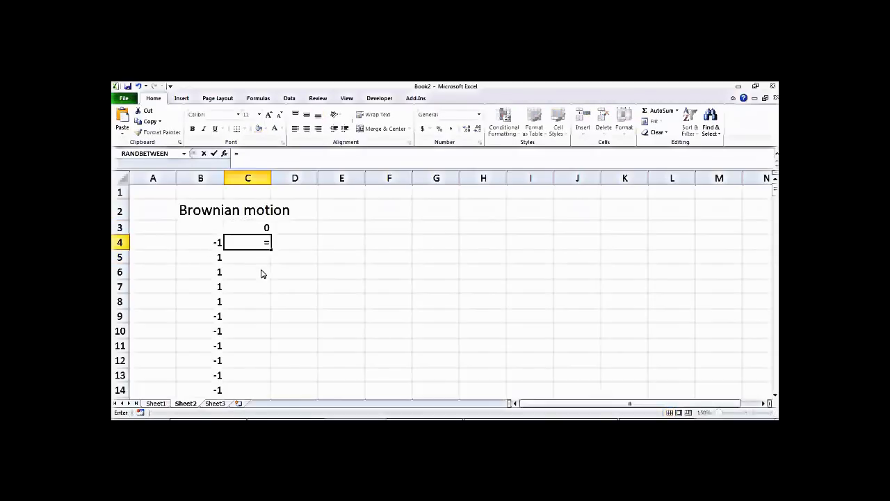
pyautogui.press('Left')
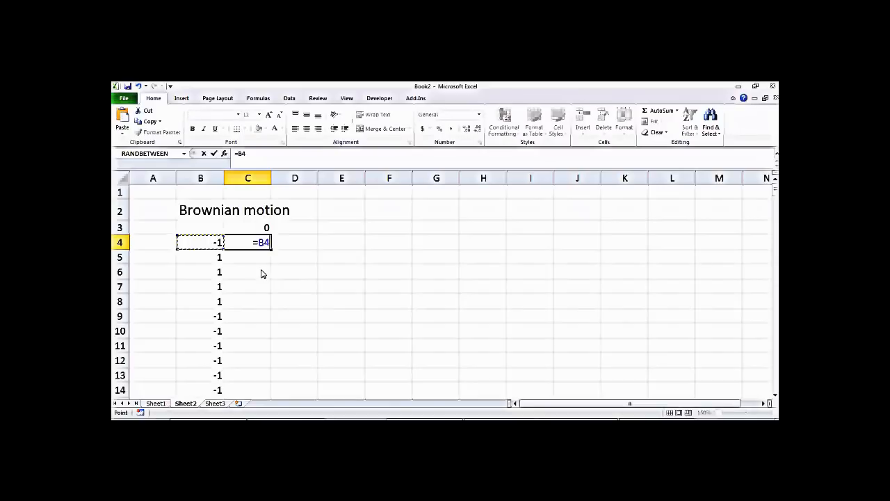
pyautogui.press('Up')
pyautogui.press('Right')
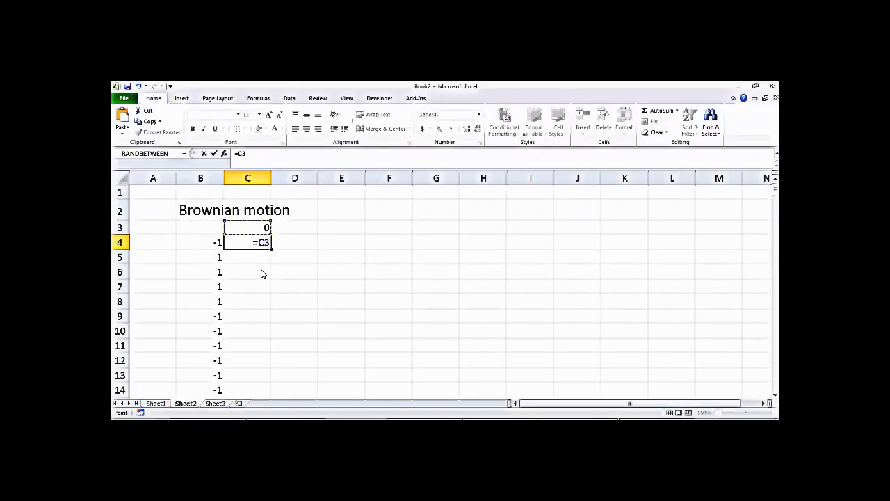
pyautogui.write('+')
pyautogui.click(215, 248)
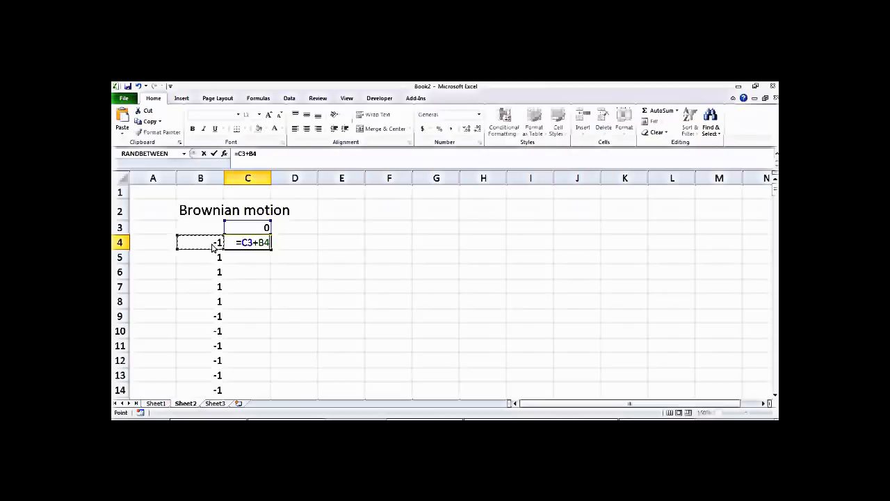
pyautogui.press('Return')
# Step: Fill =C3+B4 down to C10 and recalculate, checking C8's formula
pyautogui.click(263, 242)
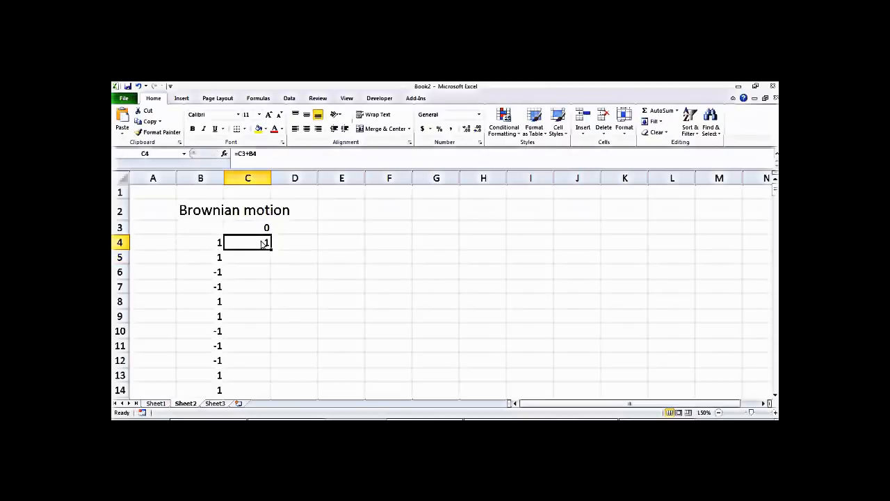
pyautogui.moveTo(272, 254); pyautogui.dragTo(275, 341)
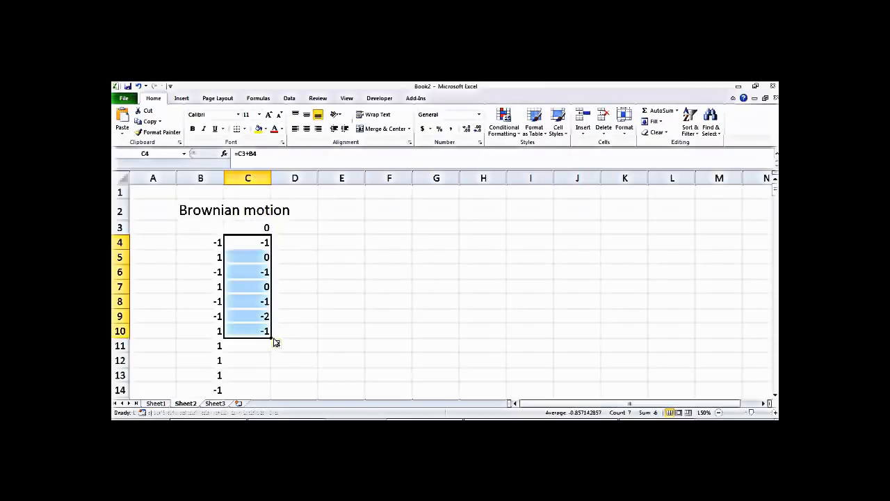
pyautogui.doubleClick(257, 302)
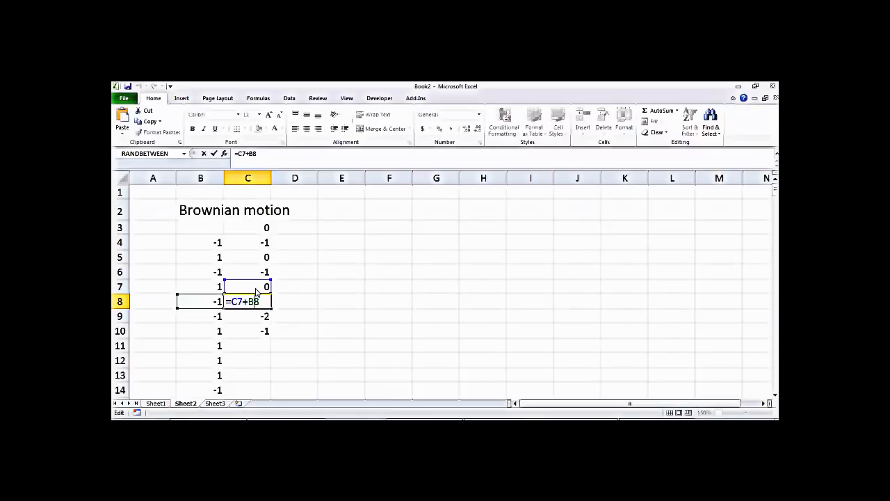
pyautogui.press('Return')
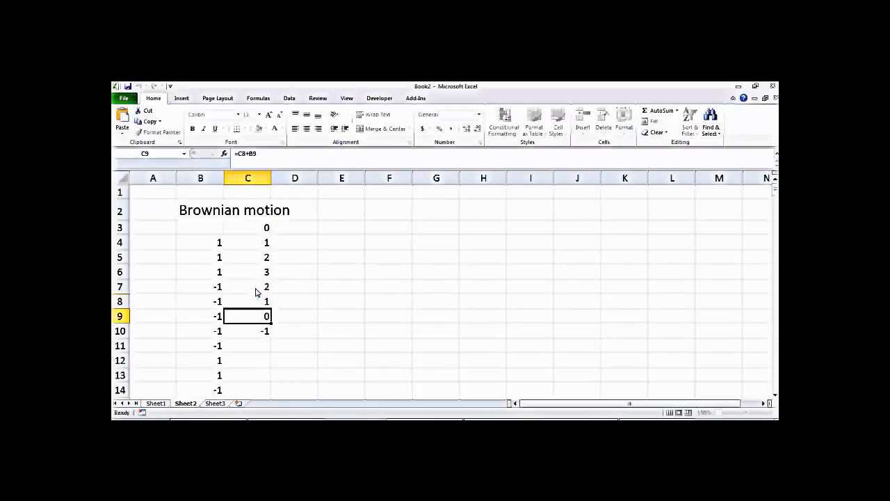
pyautogui.doubleClick(264, 301)
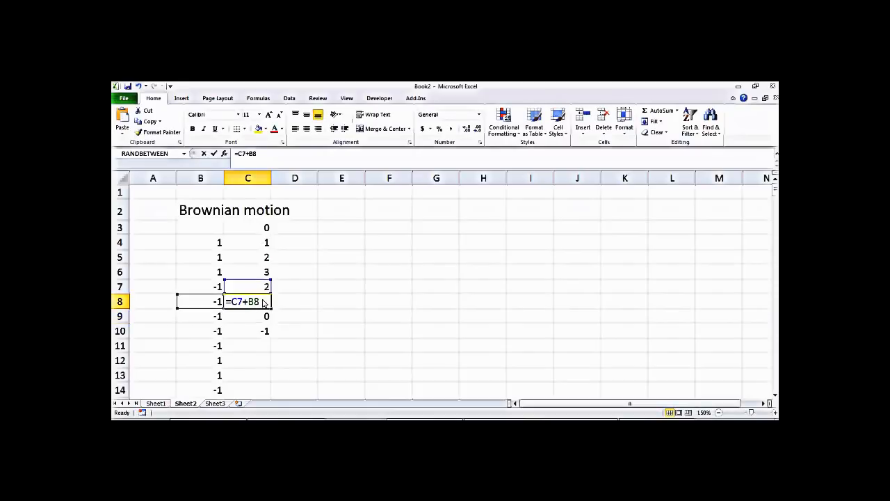
pyautogui.press('Return')
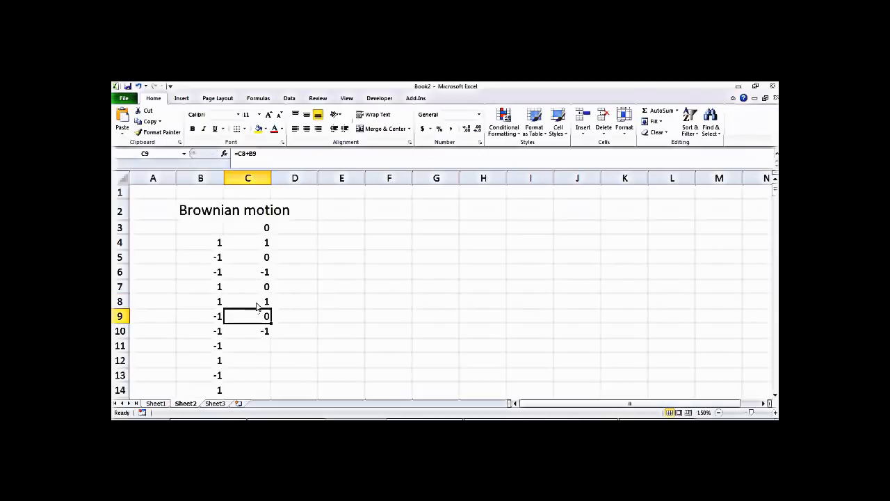
pyautogui.doubleClick(258, 304)
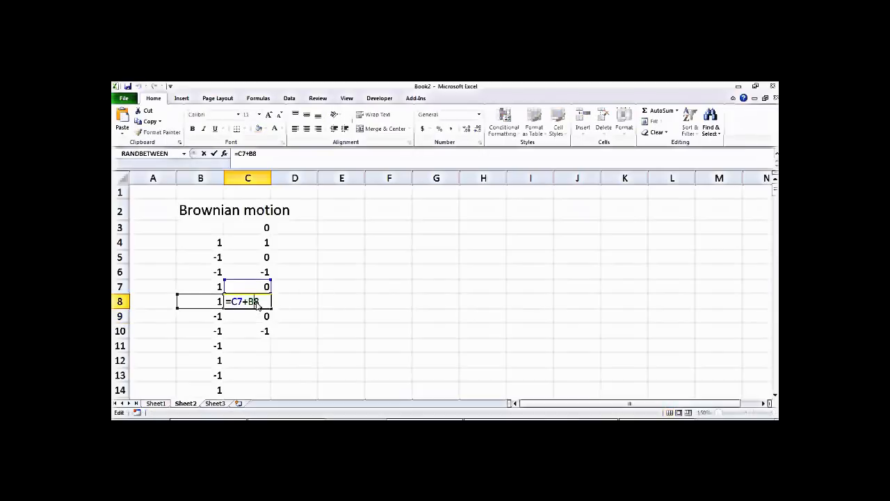
pyautogui.press('Return')
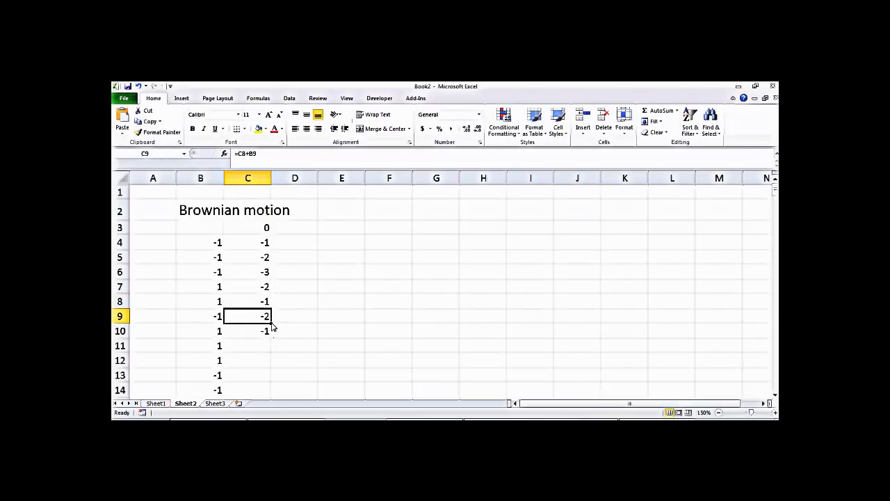
# Step: Extend the running total to row 220, verify C5 and C7, then select C4 downward
pyautogui.moveTo(272, 324); pyautogui.dragTo(256, 377)
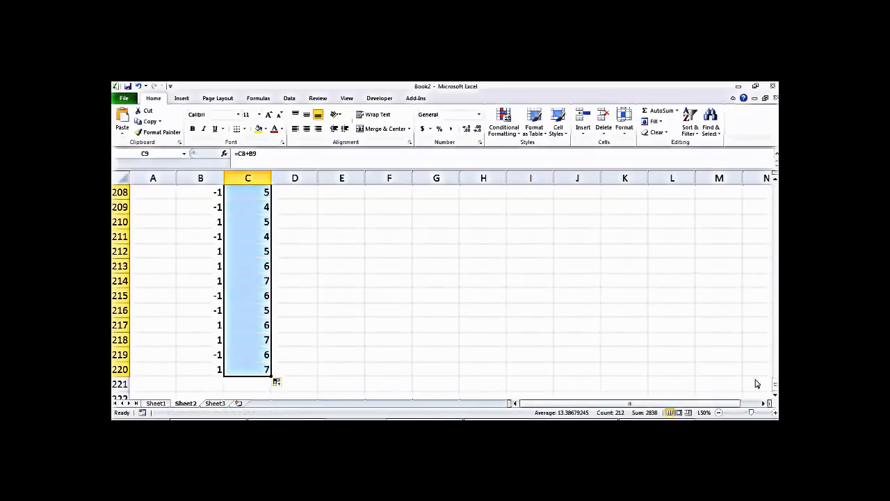
pyautogui.moveTo(776, 386); pyautogui.dragTo(776, 182)
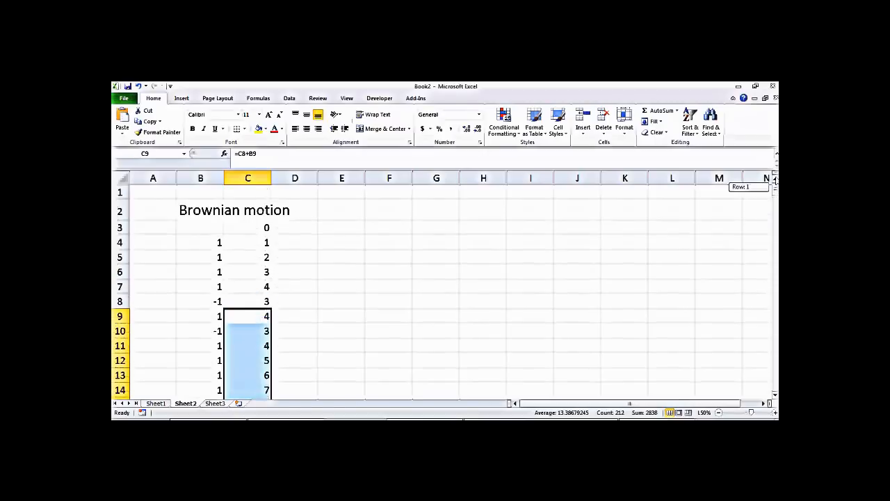
pyautogui.click(370, 290)
pyautogui.doubleClick(266, 263)
pyautogui.press('Return')
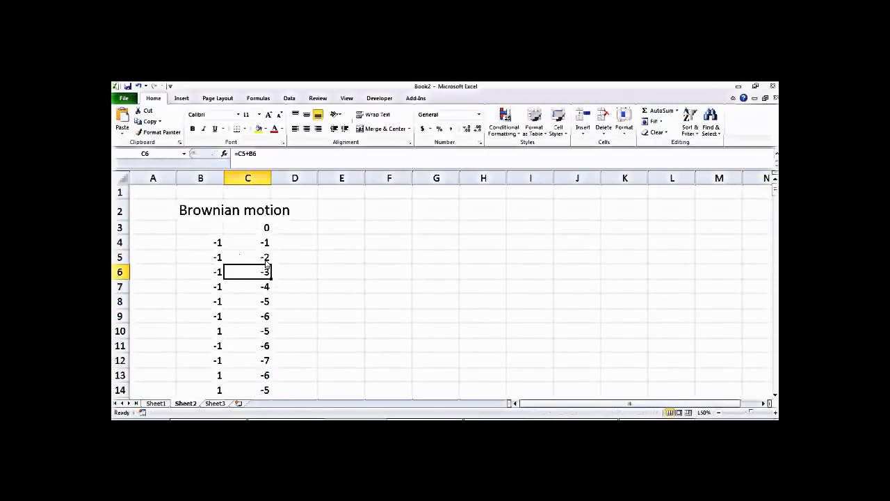
pyautogui.click(267, 289)
pyautogui.doubleClick(267, 288)
pyautogui.press('Return')
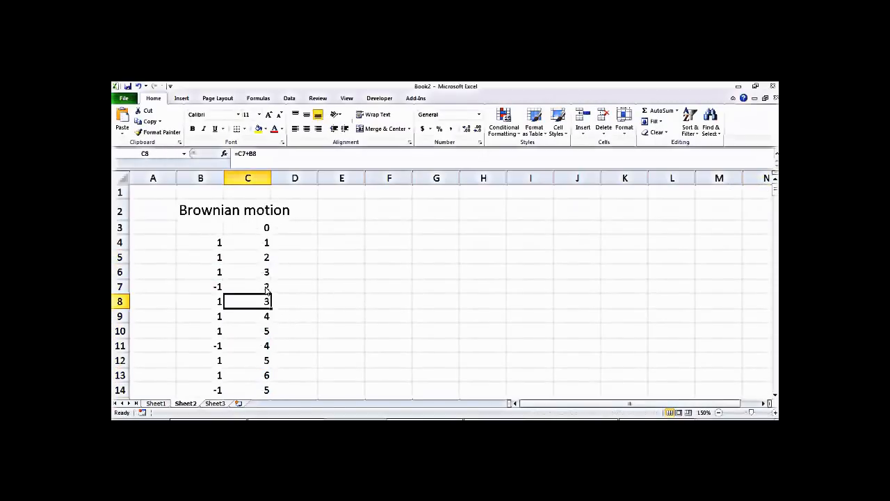
pyautogui.click(319, 289)
pyautogui.moveTo(260, 244); pyautogui.dragTo(267, 376)
pyautogui.moveTo(775, 388); pyautogui.dragTo(776, 186)
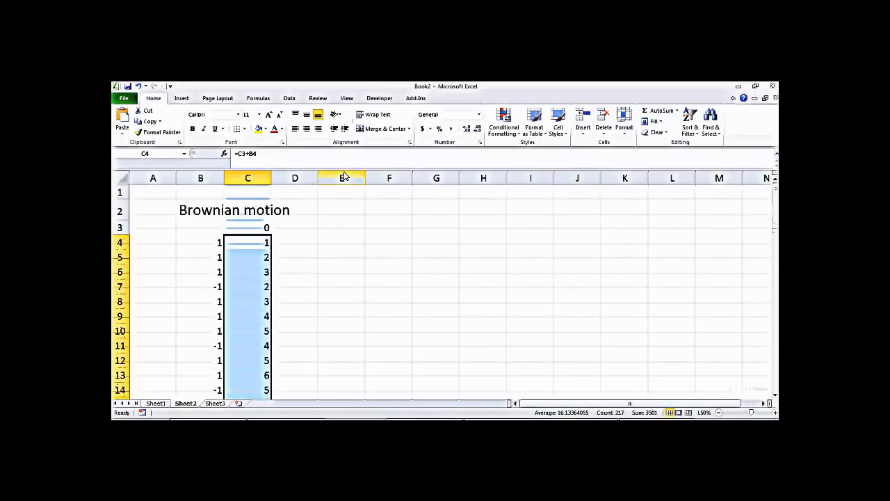
# Step: Insert a markers-only scatter chart of column C's running totals, shrink it, and place it beside the data
pyautogui.click(185, 101)
pyautogui.click(400, 120)
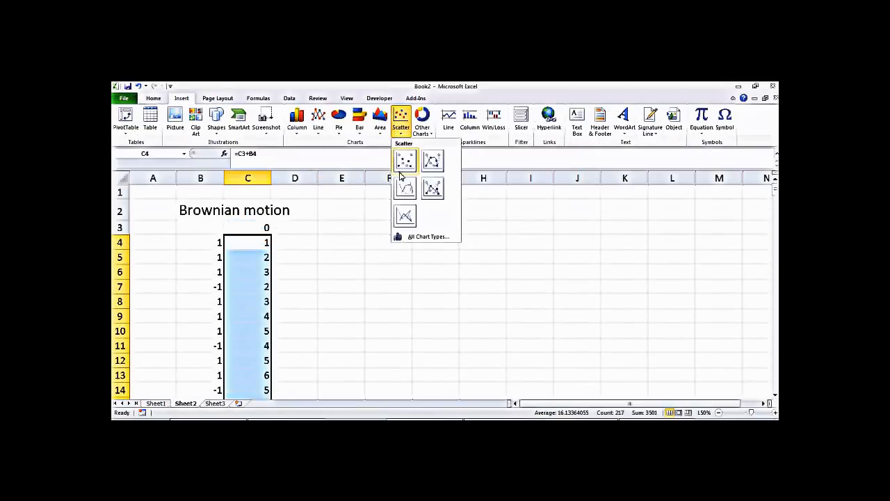
pyautogui.click(406, 162)
pyautogui.moveTo(639, 196); pyautogui.dragTo(540, 268)
pyautogui.moveTo(482, 275); pyautogui.dragTo(566, 205)
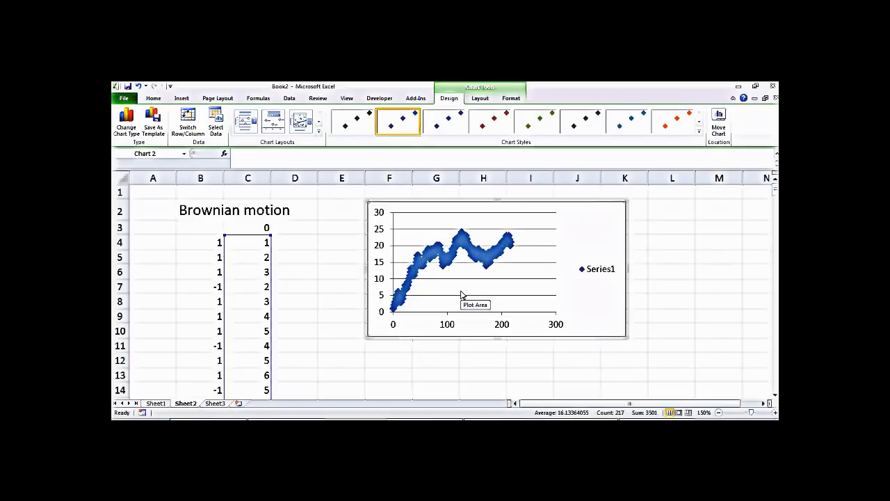
# Step: Re-enter C4 repeatedly until the redrawn walk dips to about -16 and climbs to roughly 15
pyautogui.doubleClick(263, 241)
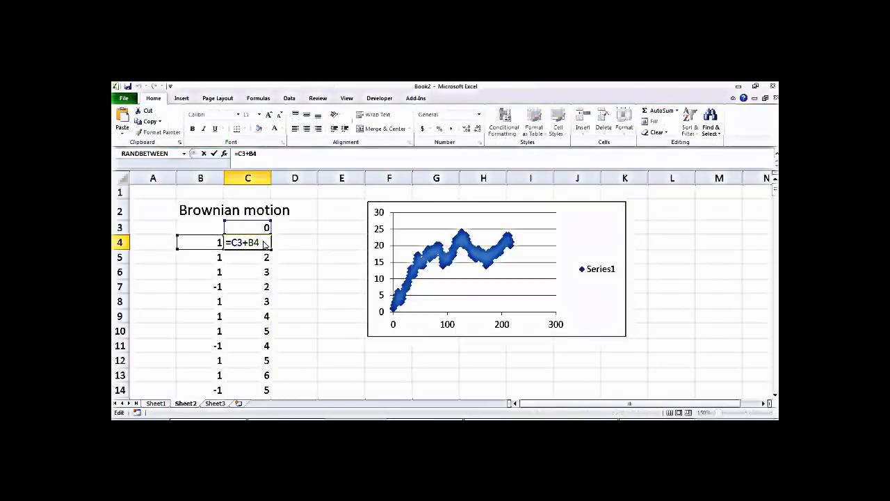
pyautogui.press('Return')
pyautogui.click(340, 319)
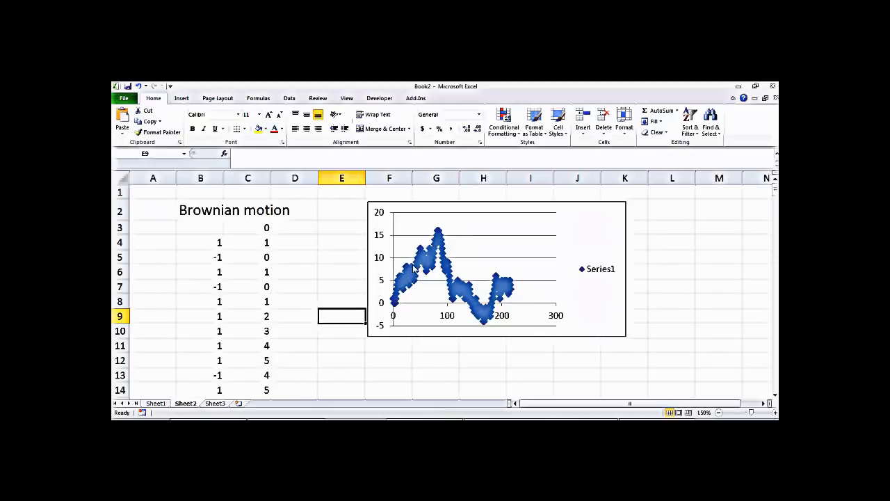
pyautogui.moveTo(435, 238)
pyautogui.moveTo(493, 304)
pyautogui.doubleClick(263, 244)
pyautogui.press('Return')
pyautogui.click(263, 245)
pyautogui.doubleClick(262, 244)
pyautogui.press('Return')
pyautogui.doubleClick(262, 243)
pyautogui.press('Return')
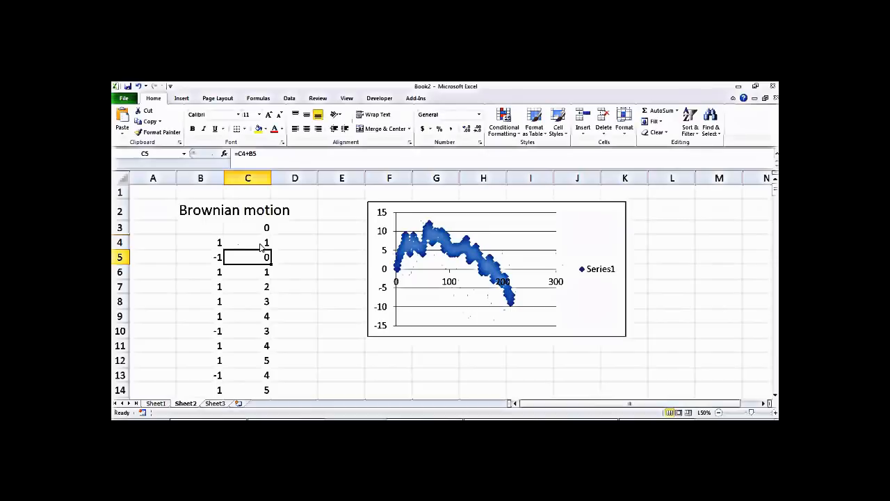
pyautogui.doubleClick(261, 243)
pyautogui.press('Return')
pyautogui.click(262, 245)
pyautogui.doubleClick(263, 244)
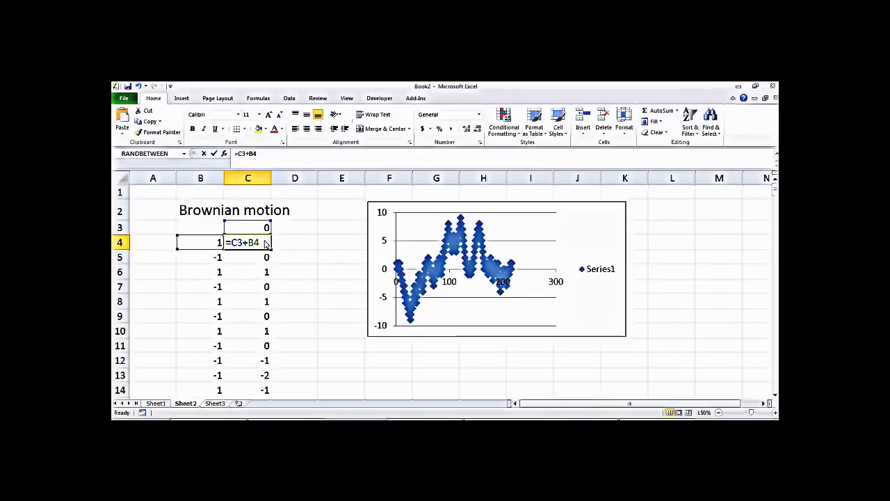
pyautogui.press('Return')
pyautogui.click(264, 243)
pyautogui.doubleClick(265, 243)
pyautogui.press('Return')
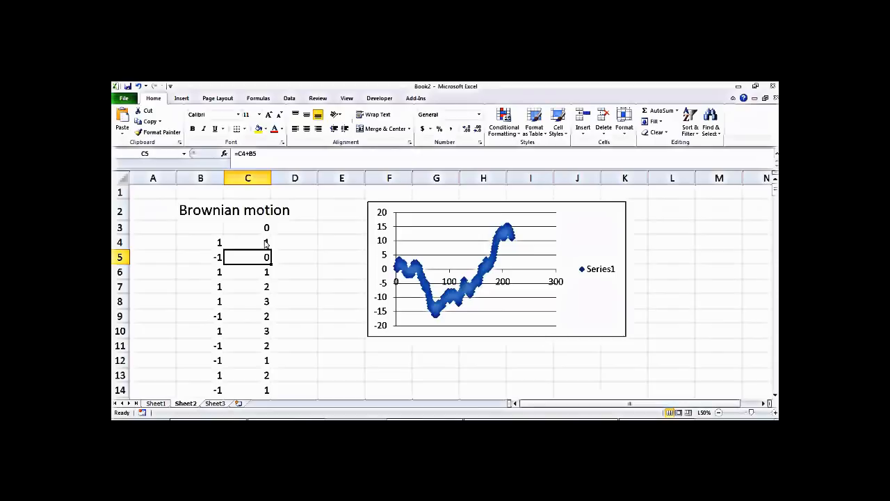
# Step: Shift the chart further right and copy the =1-2*INT(2*RAND()) steps into A4:A220, then recalculate
pyautogui.moveTo(433, 206); pyautogui.dragTo(547, 220)
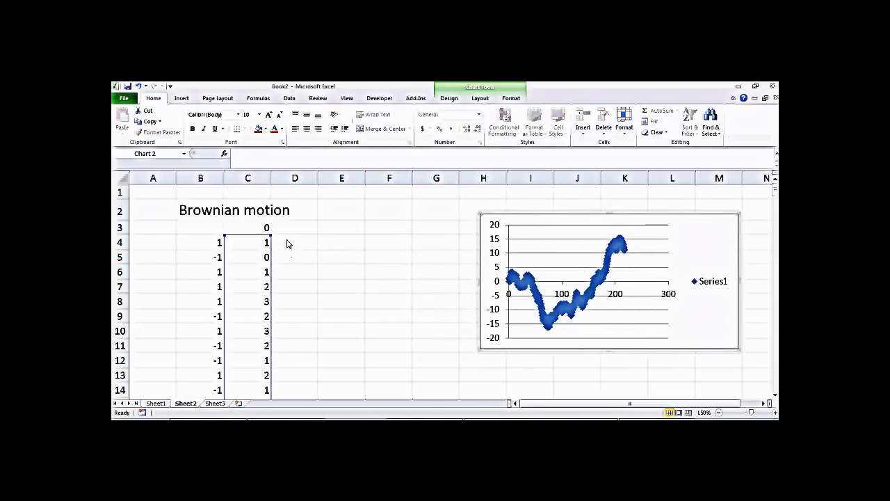
pyautogui.click(217, 242)
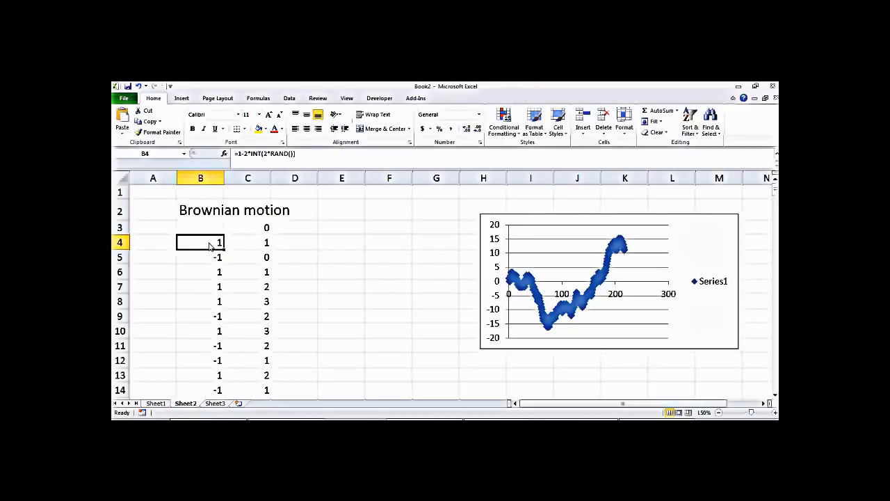
pyautogui.moveTo(210, 246); pyautogui.dragTo(137, 382)
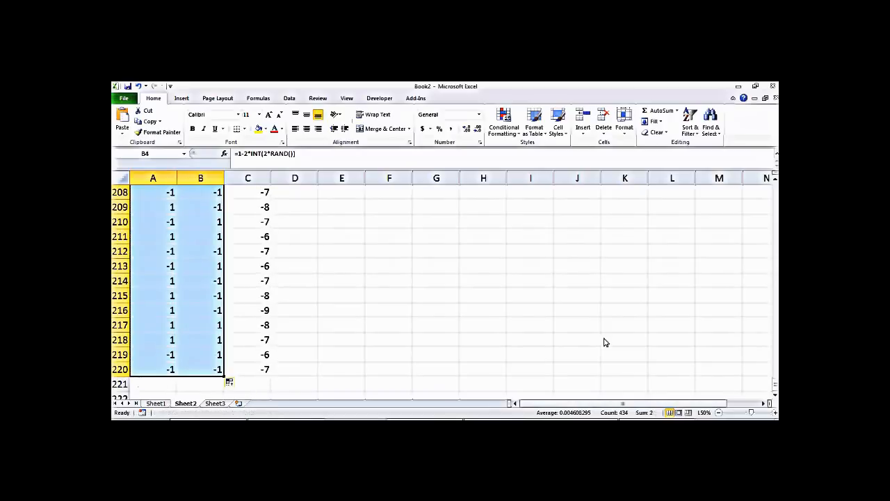
pyautogui.moveTo(775, 385); pyautogui.dragTo(775, 173)
pyautogui.click(297, 278)
pyautogui.doubleClick(170, 244)
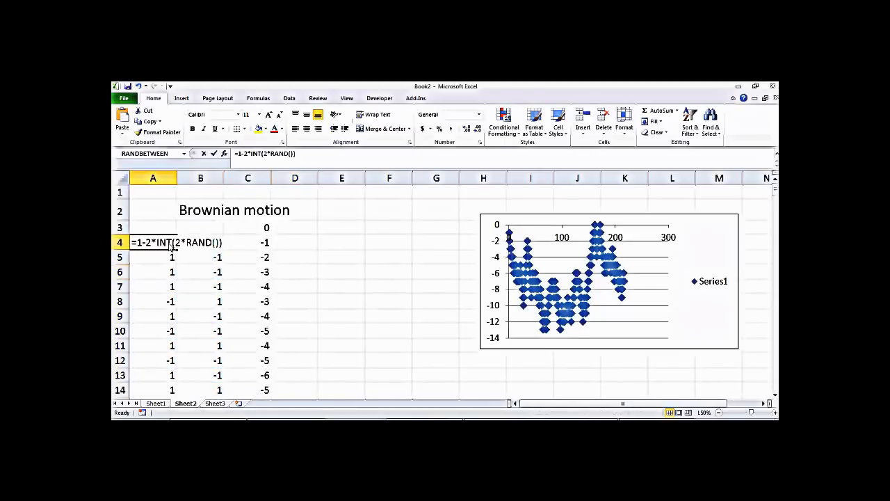
pyautogui.press('Return')
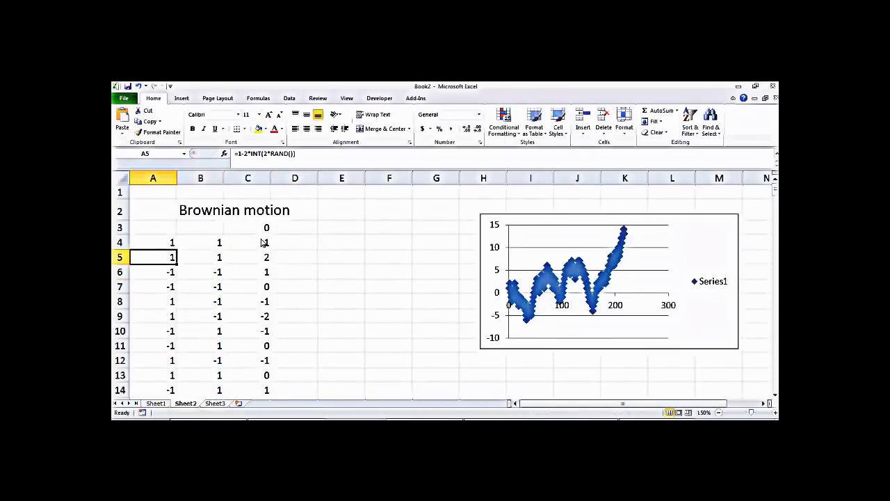
pyautogui.click(315, 233)
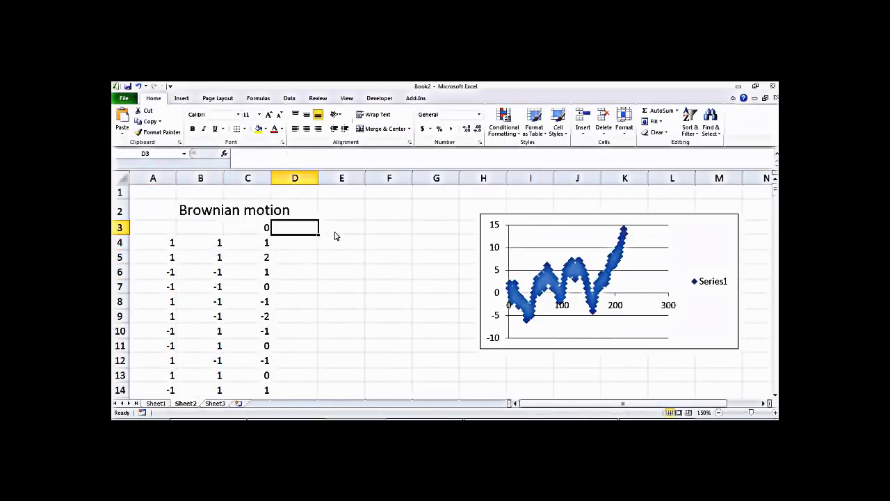
# Step: Put 0 in D3 and the running total formula =D3+A4 in D4
pyautogui.write('0')
pyautogui.press('Return')
pyautogui.write('=')
pyautogui.press('Left')
pyautogui.write('+')
pyautogui.press('BackSpace')
pyautogui.press('BackSpace')
pyautogui.press('BackSpace')
pyautogui.click(310, 230)
pyautogui.write('+')
pyautogui.click(158, 245)
pyautogui.press('Return')
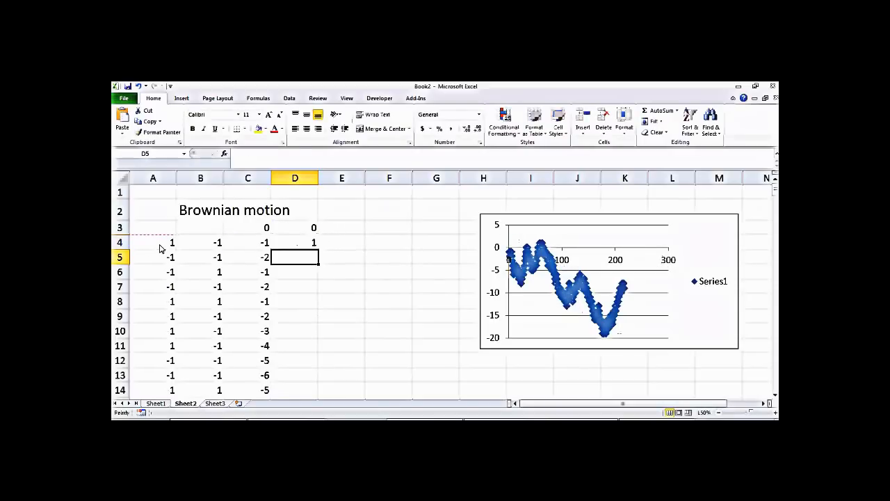
# Step: Fill =D3+A4 down column D to row 220, then select C4:D220
pyautogui.click(297, 241)
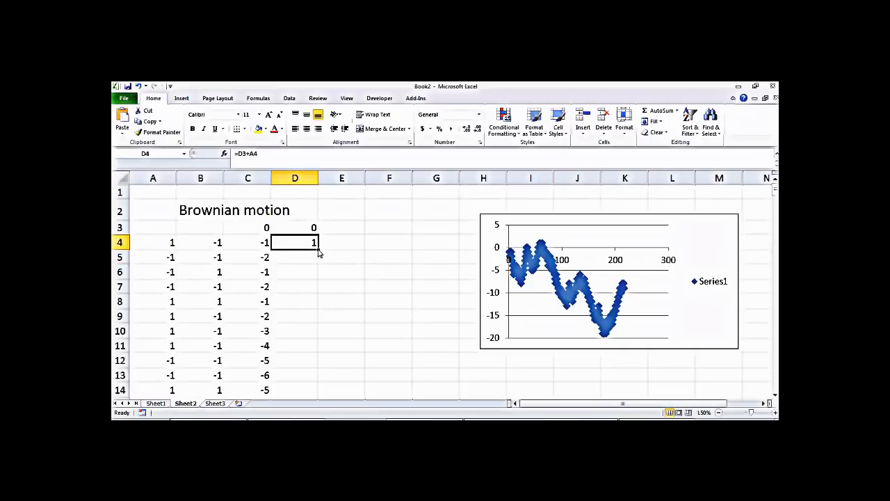
pyautogui.doubleClick(317, 249)
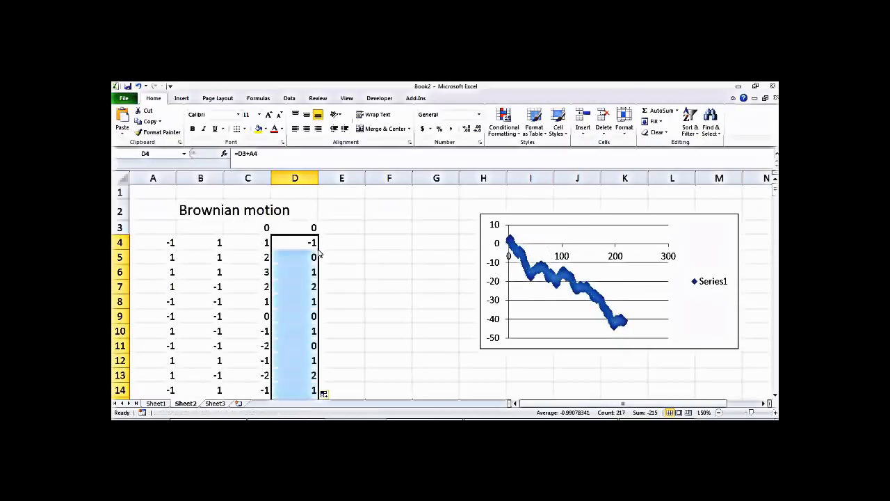
pyautogui.click(358, 248)
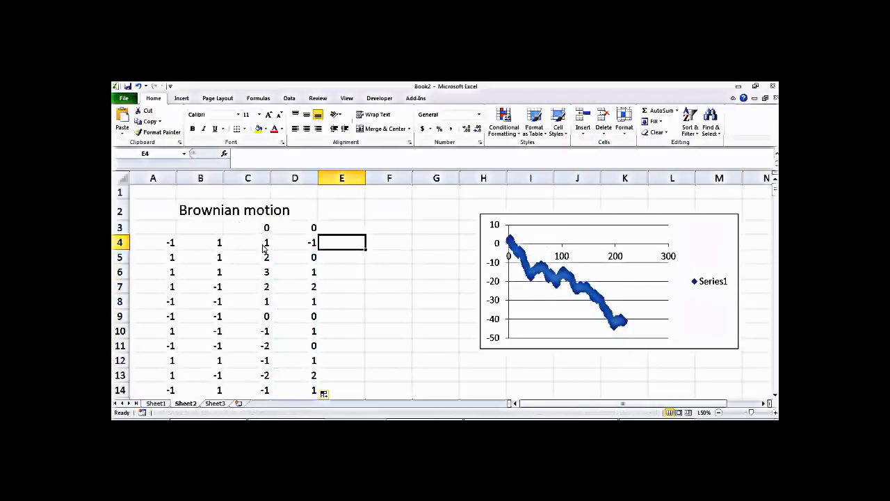
pyautogui.moveTo(265, 249); pyautogui.dragTo(316, 372)
pyautogui.moveTo(775, 386); pyautogui.dragTo(771, 189)
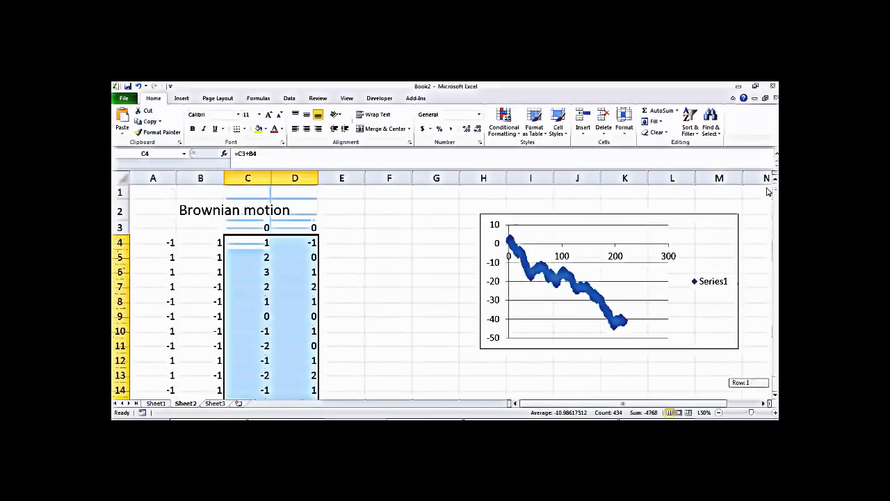
# Step: Insert a markers-only scatter chart of columns C and D, then shrink and position it
pyautogui.click(182, 98)
pyautogui.click(402, 120)
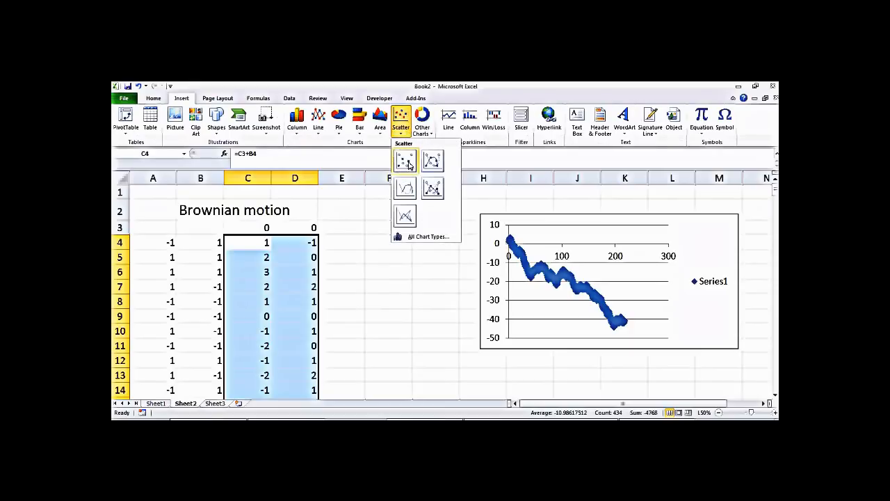
pyautogui.click(405, 161)
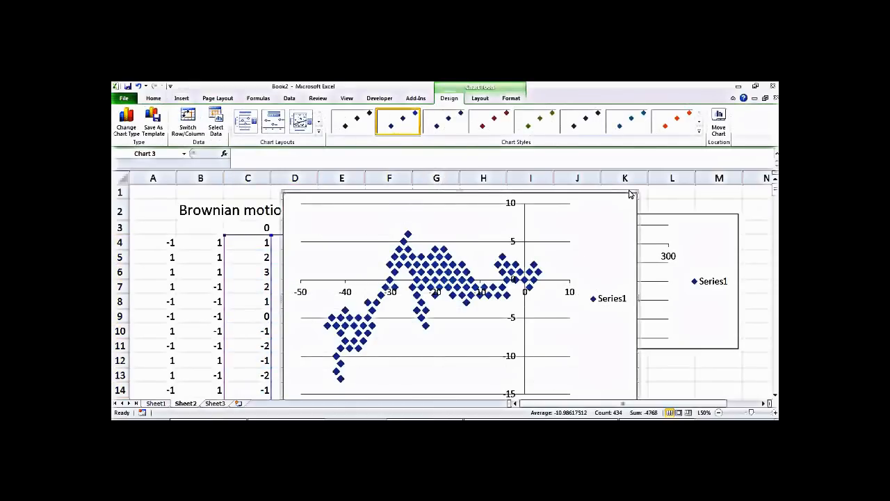
pyautogui.moveTo(638, 196); pyautogui.dragTo(464, 232)
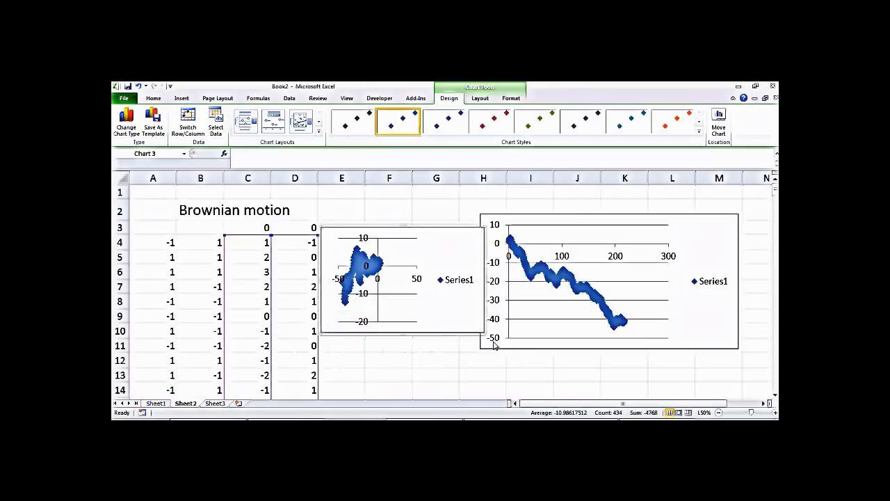
pyautogui.moveTo(489, 337)
pyautogui.mouseDown()
pyautogui.moveTo(521, 364)
pyautogui.moveTo(477, 317)
pyautogui.moveTo(488, 330)
pyautogui.mouseUp()
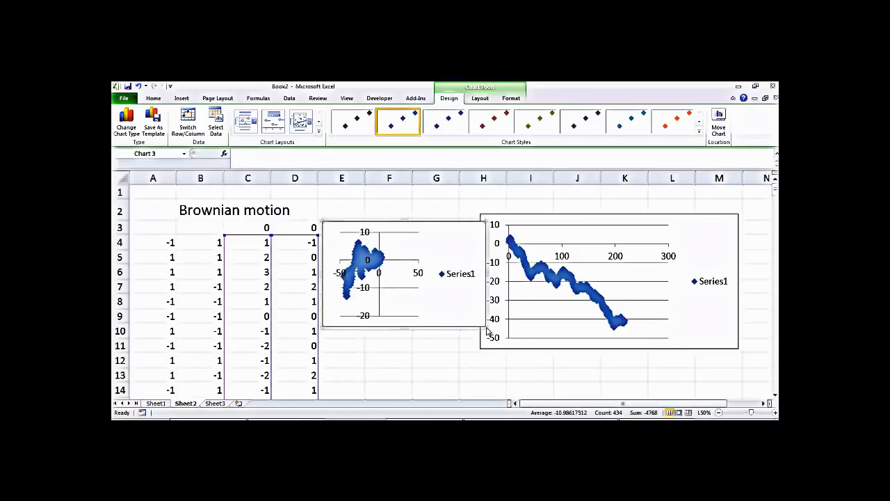
pyautogui.moveTo(486, 327); pyautogui.dragTo(548, 224)
pyautogui.moveTo(775, 197); pyautogui.dragTo(775, 183)
# Step: Shrink the original random-walk chart and move it right and higher up beside the scatter chart
pyautogui.click(644, 220)
pyautogui.moveTo(645, 220); pyautogui.dragTo(688, 224)
pyautogui.moveTo(525, 219); pyautogui.dragTo(591, 239)
pyautogui.moveTo(654, 239); pyautogui.dragTo(632, 204)
# Step: Delete the Series1 legend from both charts
pyautogui.click(750, 261)
pyautogui.press('Delete')
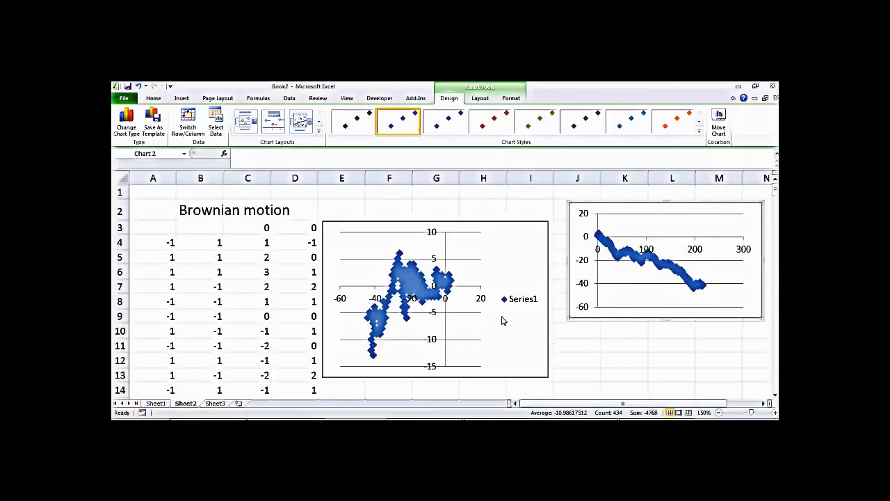
pyautogui.click(520, 300)
pyautogui.press('Delete')
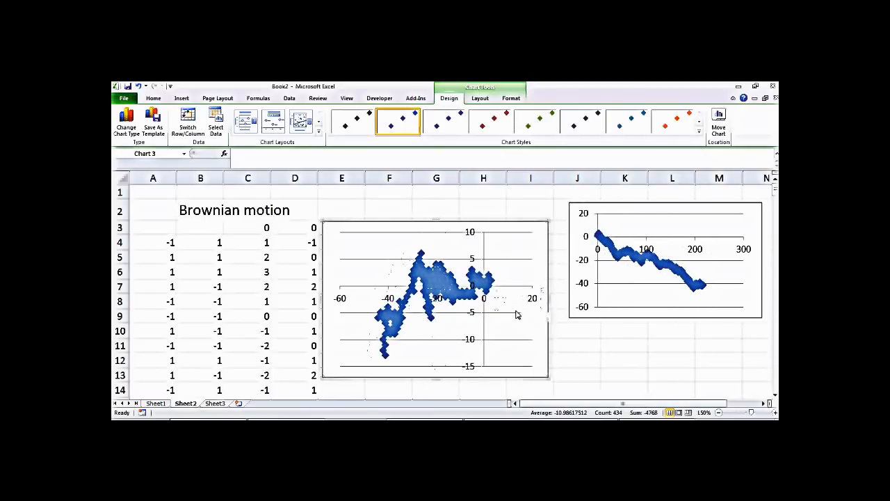
pyautogui.click(587, 364)
# Step: Re-enter C4's formula three times to regenerate the walks, then select A4:D4
pyautogui.doubleClick(257, 245)
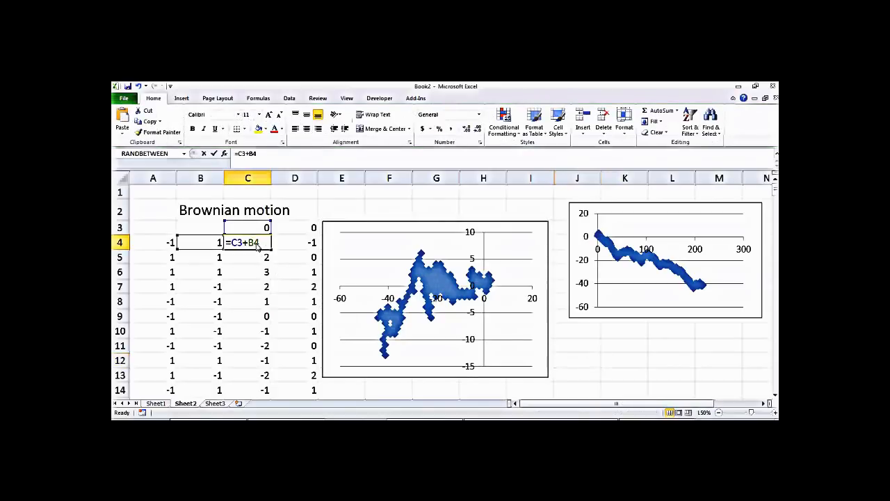
pyautogui.press('Return')
pyautogui.click(257, 244)
pyautogui.doubleClick(257, 245)
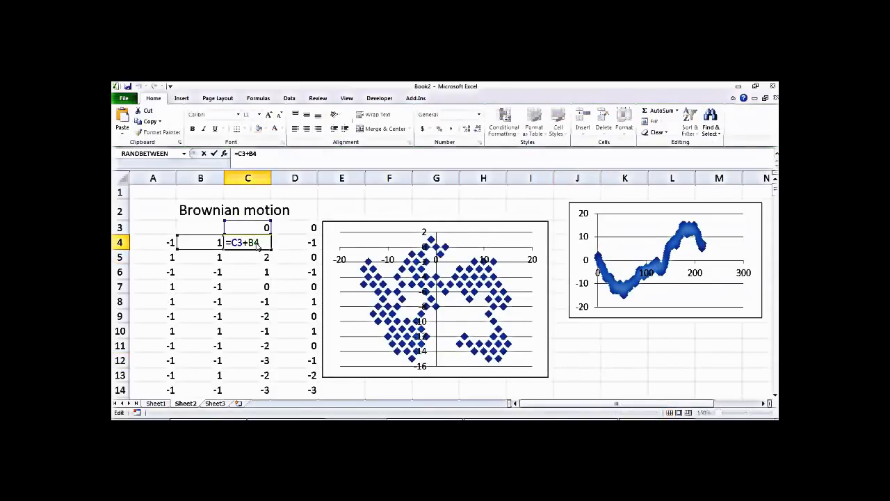
pyautogui.press('Return')
pyautogui.click(256, 244)
pyautogui.doubleClick(257, 245)
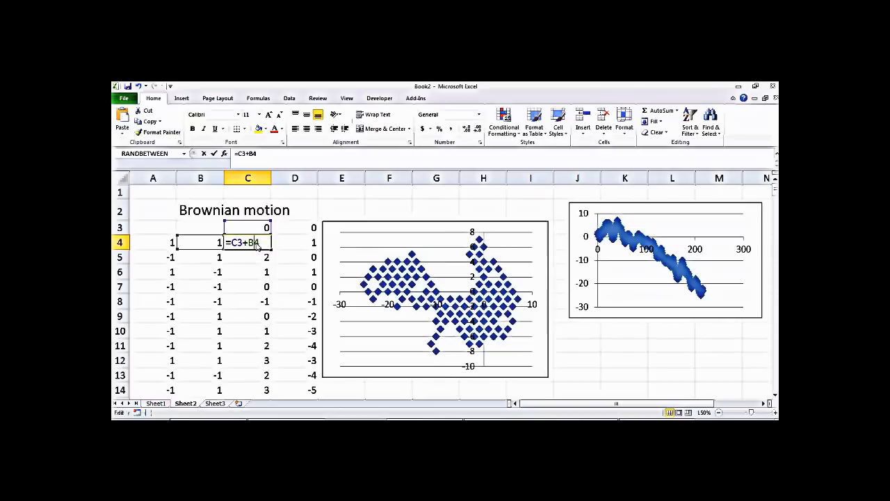
pyautogui.press('Return')
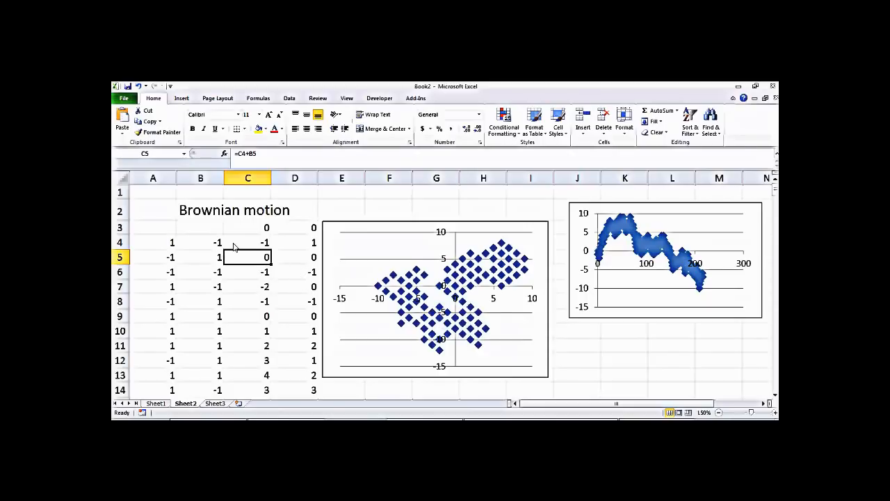
pyautogui.moveTo(170, 248); pyautogui.dragTo(291, 306)
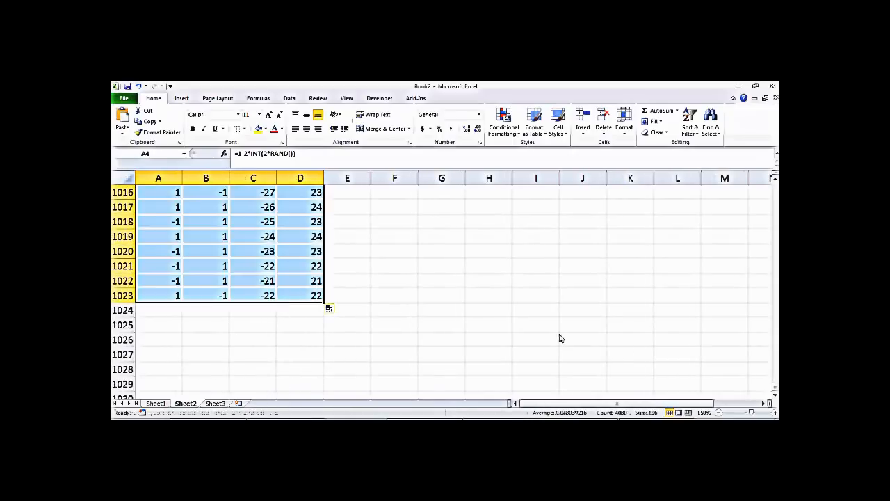
# Step: Delete the old scatter chart and fill C4:D4's cumulative sums down to row 1023
pyautogui.moveTo(775, 387); pyautogui.dragTo(776, 185)
pyautogui.click(429, 227)
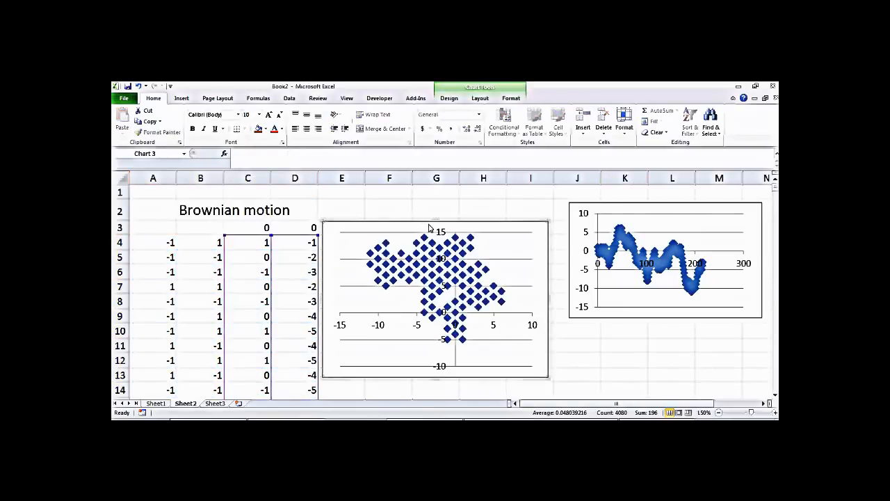
pyautogui.press('Delete')
pyautogui.moveTo(262, 242); pyautogui.dragTo(313, 242)
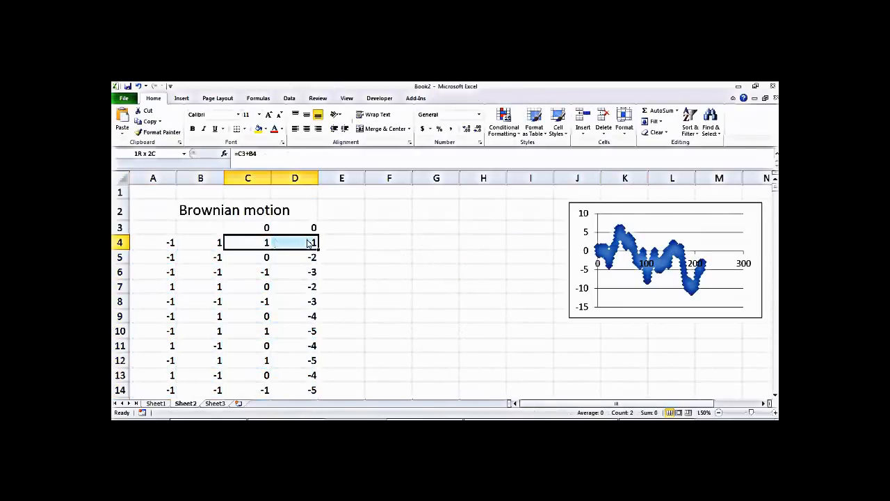
pyautogui.doubleClick(318, 254)
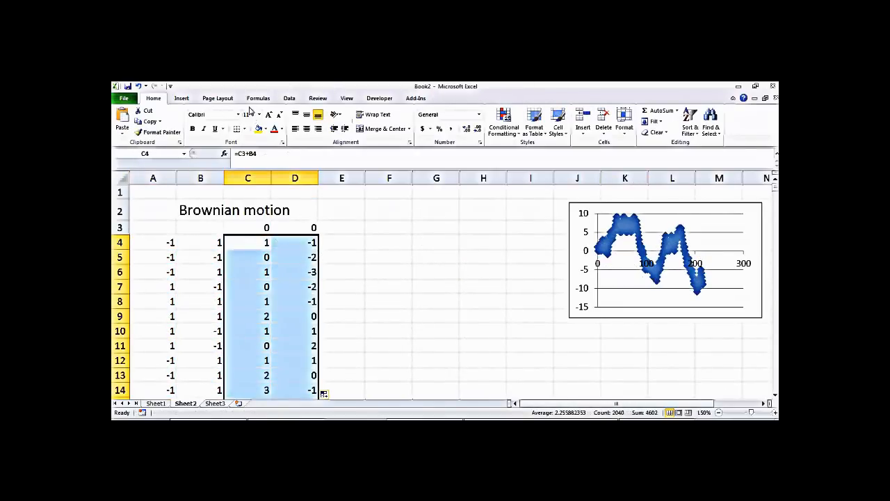
# Step: Insert a markers-only scatter chart of columns C and D and size it beside the table
pyautogui.click(181, 98)
pyautogui.click(401, 122)
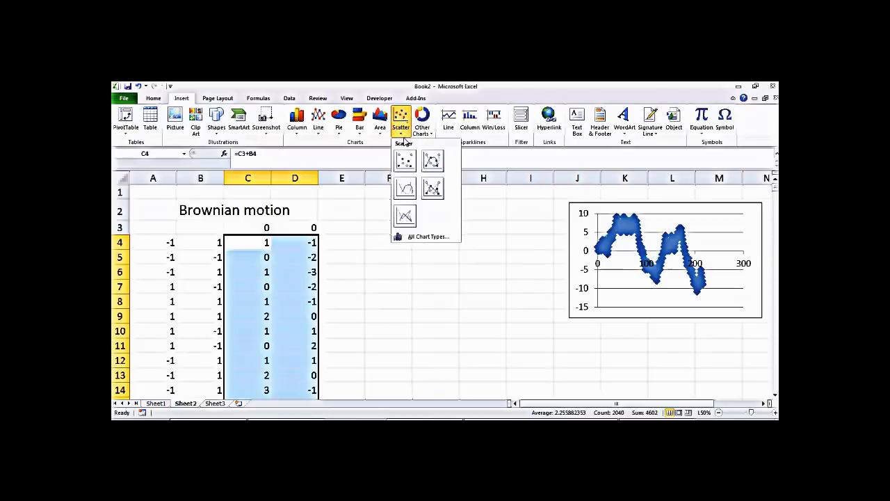
pyautogui.click(406, 164)
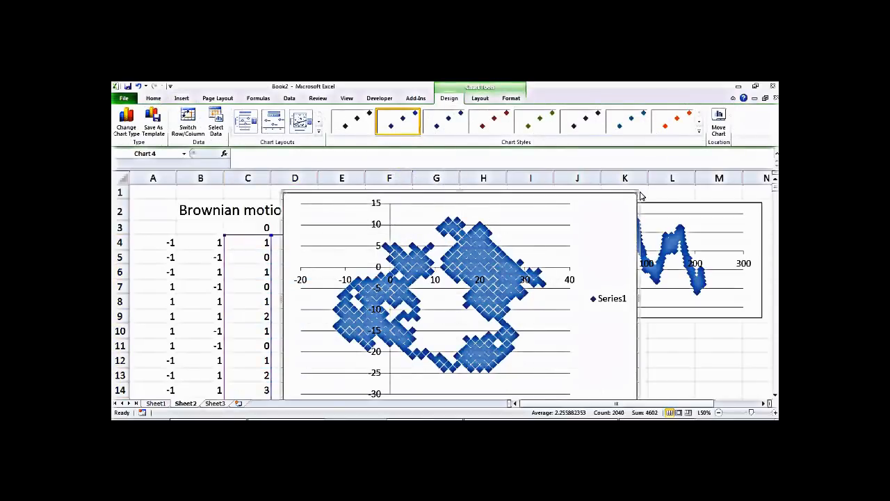
pyautogui.moveTo(641, 196); pyautogui.dragTo(490, 223)
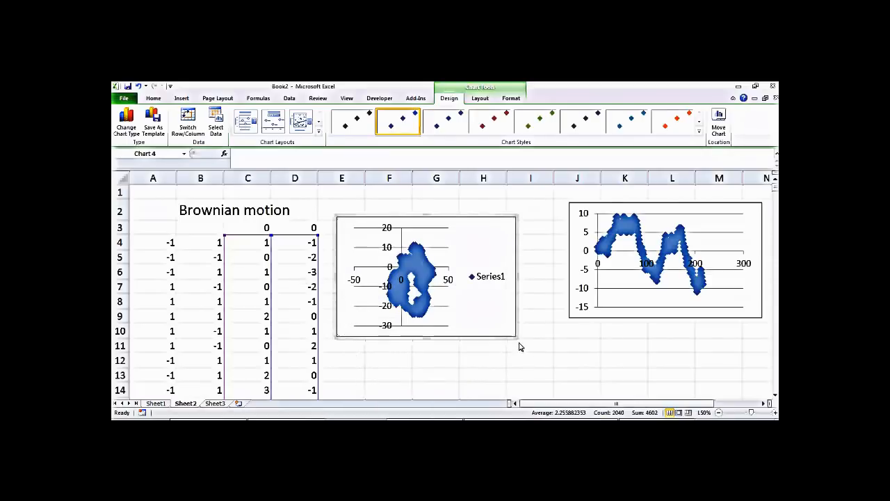
pyautogui.moveTo(516, 339); pyautogui.dragTo(550, 362)
# Step: Recalculate the random walk twice by re-entering C4's formula
pyautogui.click(350, 387)
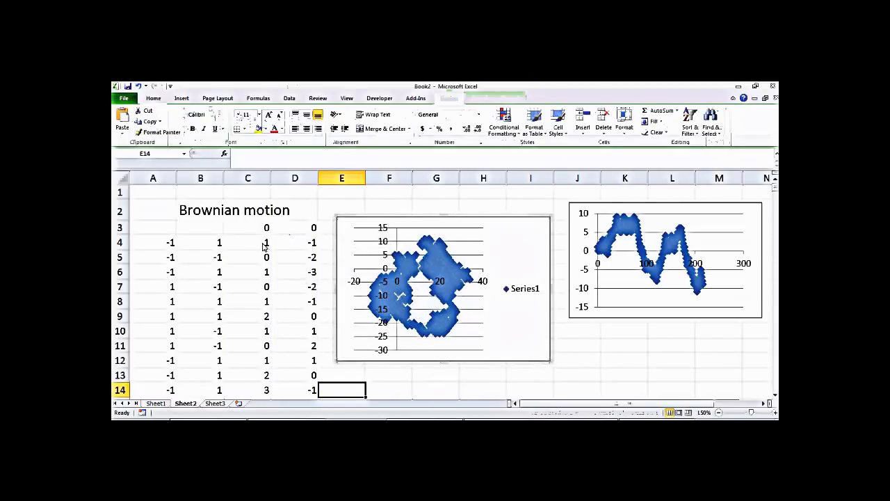
pyautogui.doubleClick(264, 243)
pyautogui.press('Return')
pyautogui.doubleClick(264, 244)
pyautogui.press('Return')
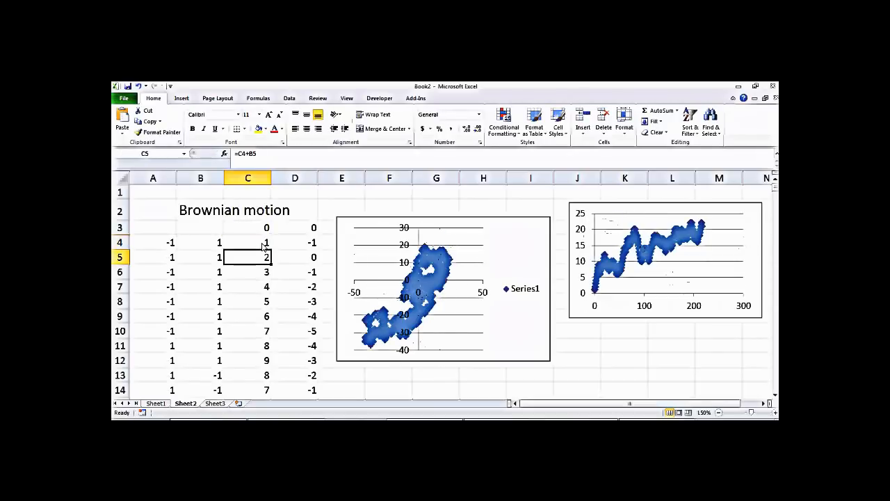
# Step: Format the walk series with no markers and a solid connecting line
pyautogui.click(438, 285)
pyautogui.rightClick(438, 285)
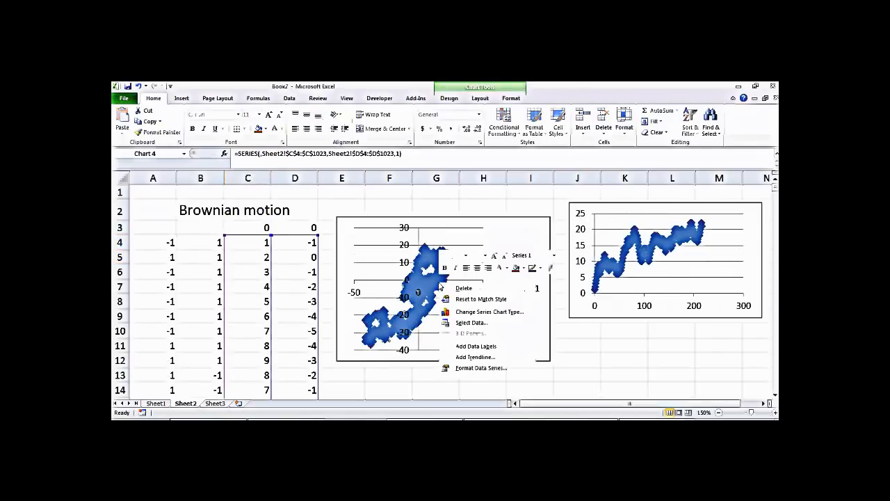
pyautogui.click(479, 369)
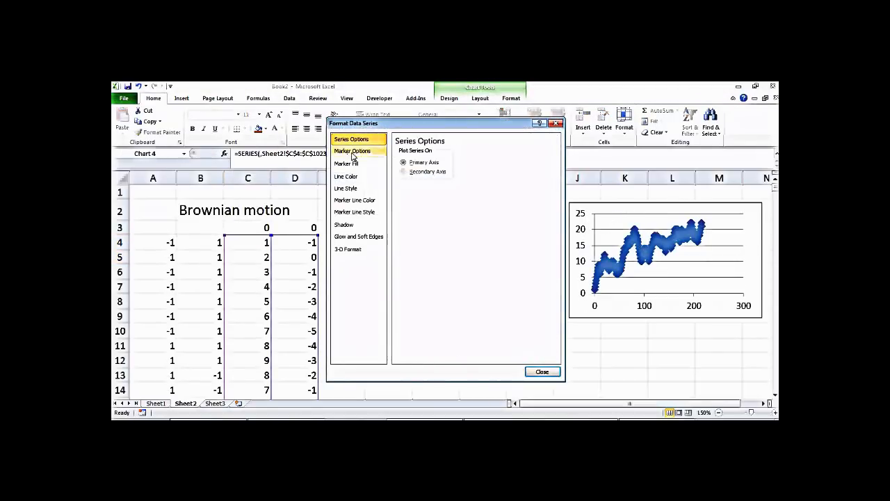
pyautogui.click(360, 152)
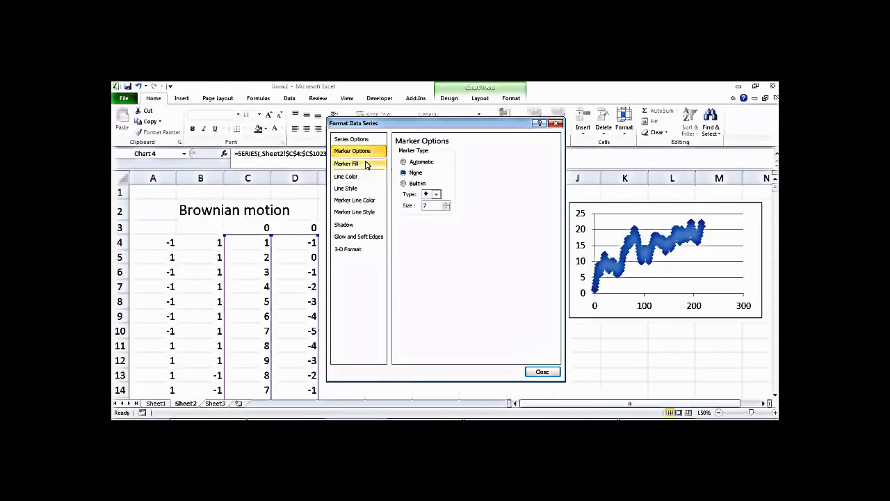
pyautogui.click(365, 176)
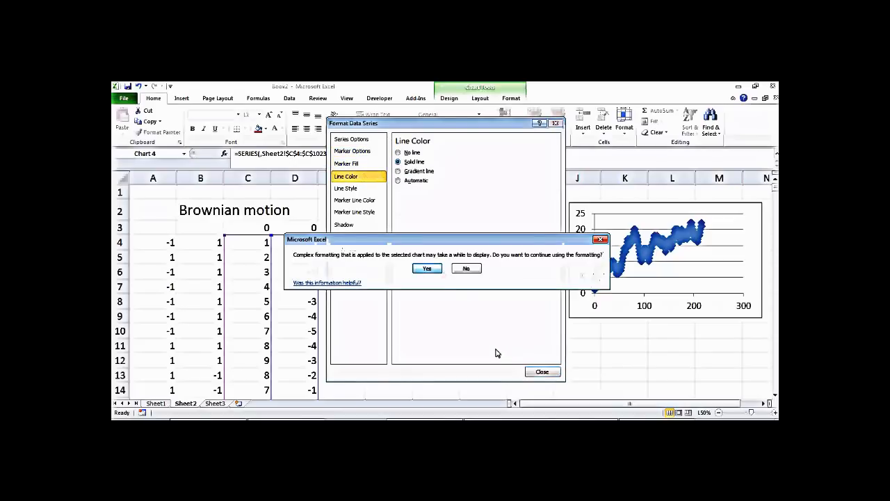
pyautogui.click(437, 272)
pyautogui.click(530, 372)
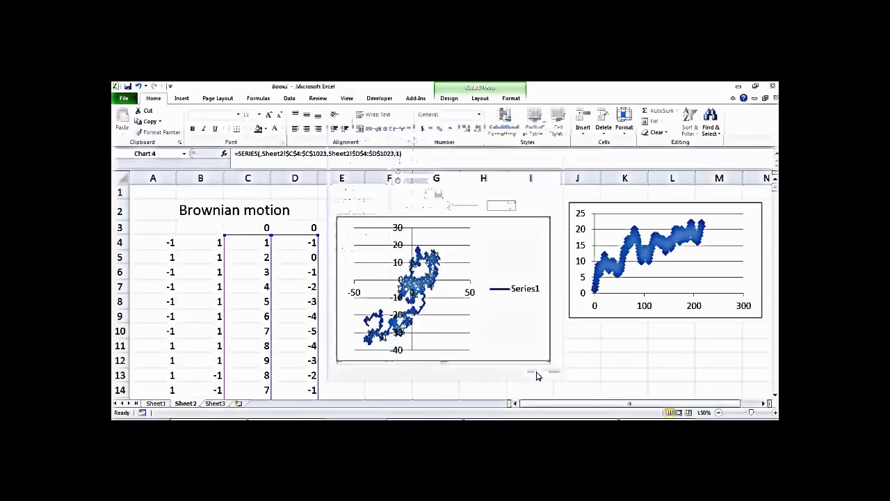
pyautogui.click(464, 379)
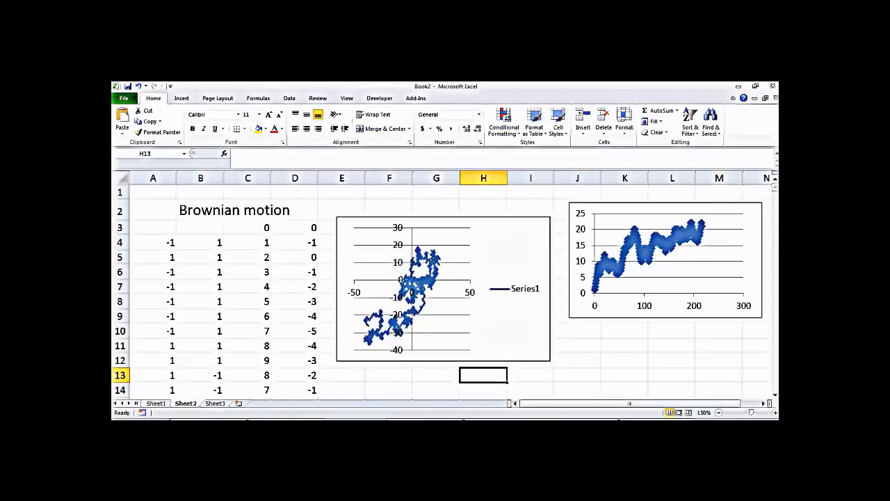
# Step: Delete the walk chart's vertical axis, horizontal axis and gridlines
pyautogui.click(400, 249)
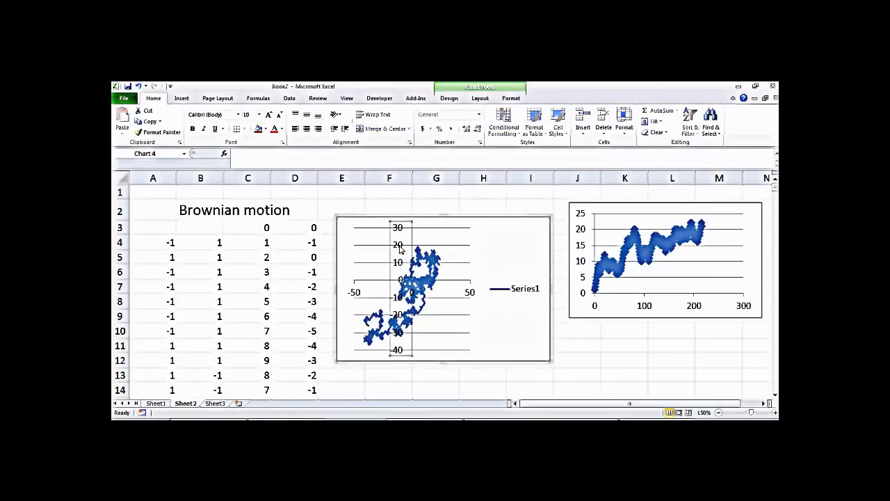
pyautogui.press('Delete')
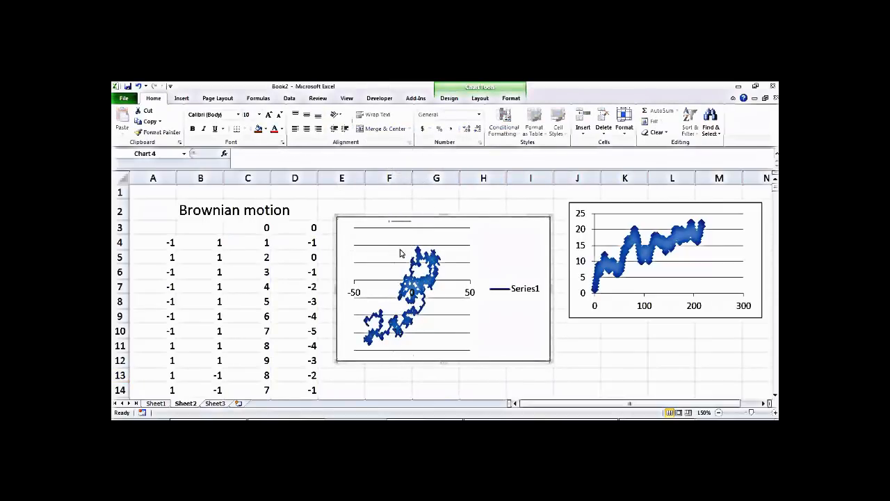
pyautogui.click(471, 295)
pyautogui.press('Delete')
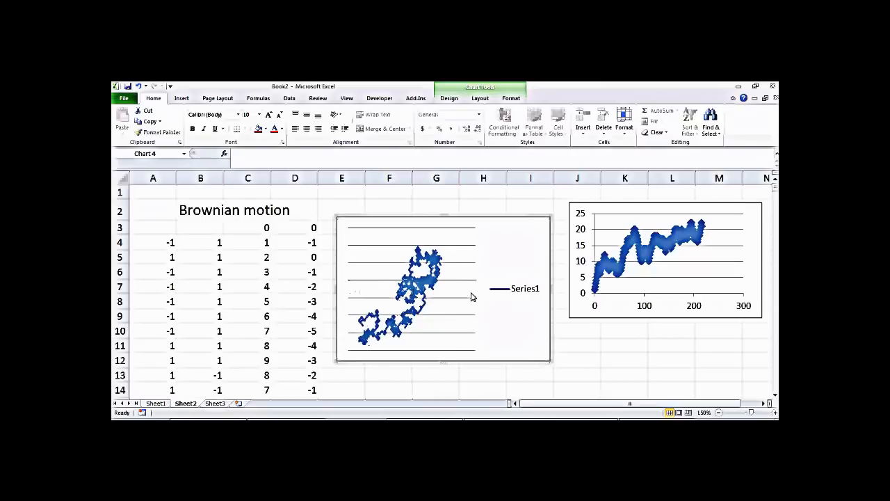
pyautogui.click(474, 281)
pyautogui.press('Delete')
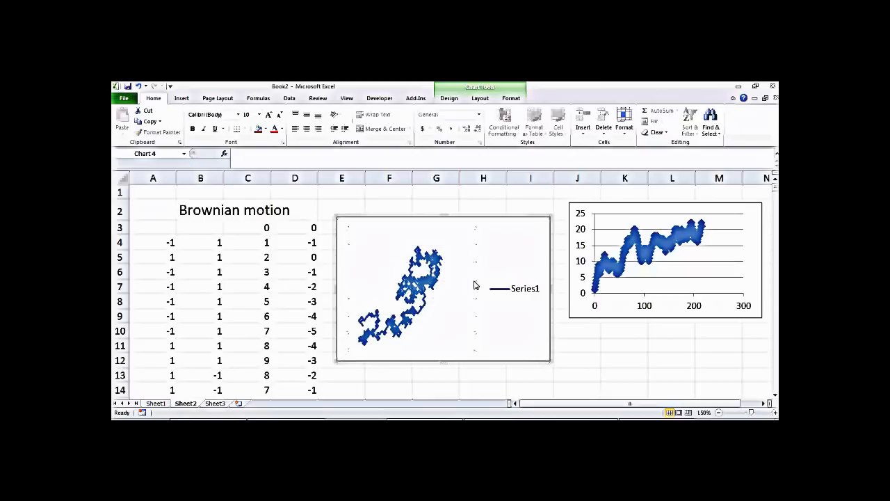
# Step: Delete the right-hand line chart and the walk chart's Series1 legend
pyautogui.click(663, 282)
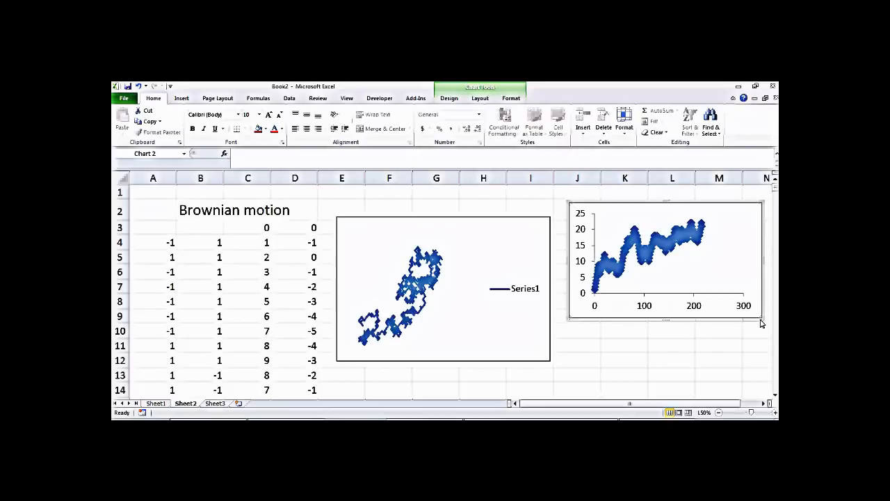
pyautogui.press('Delete')
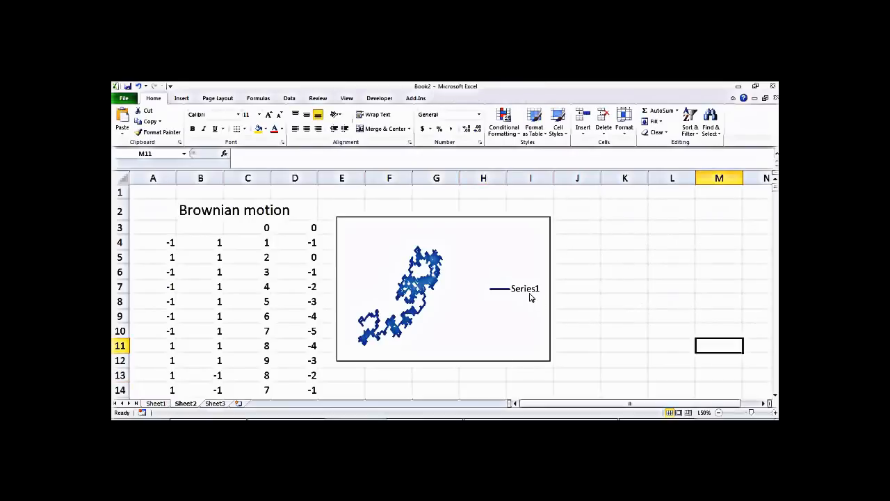
pyautogui.click(530, 295)
pyautogui.press('Delete')
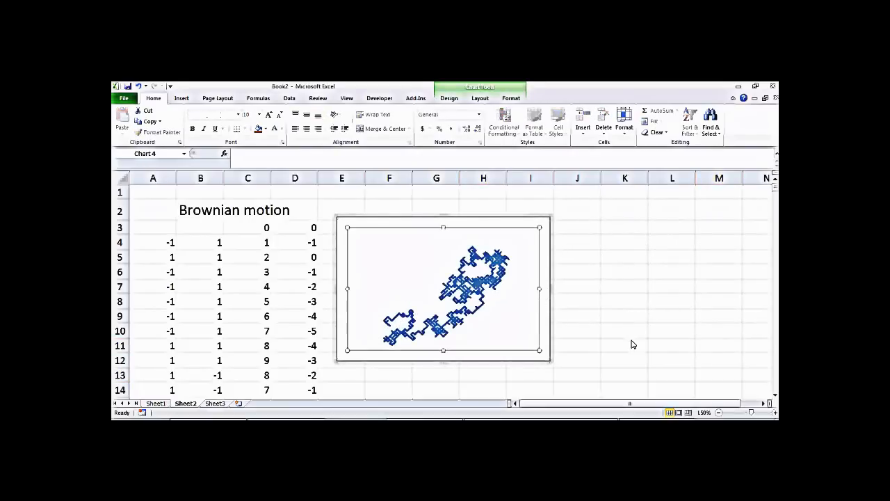
pyautogui.click(614, 352)
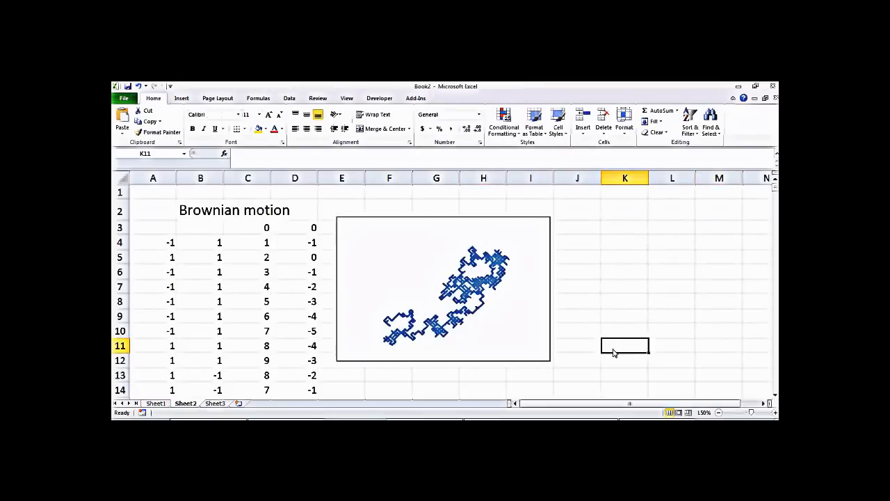
# Step: Re-enter C4's formula five times for new walks, then move the chart further right
pyautogui.click(264, 244)
pyautogui.doubleClick(264, 243)
pyautogui.press('Return')
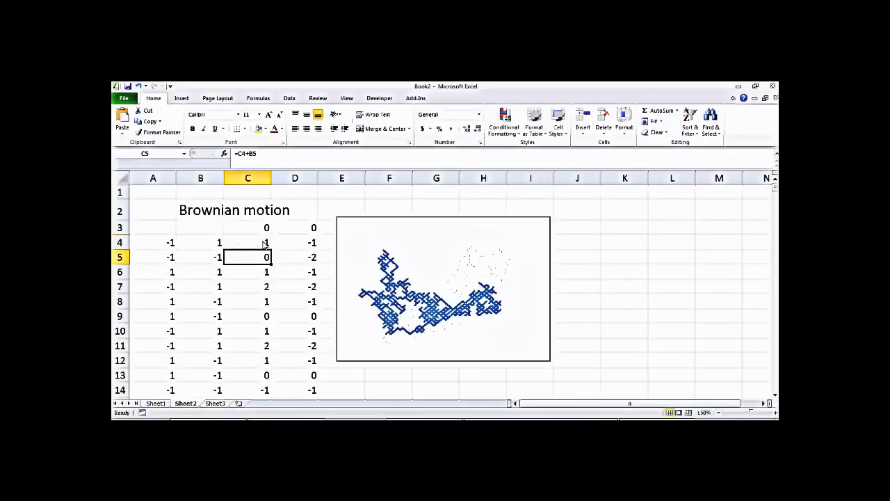
pyautogui.doubleClick(264, 243)
pyautogui.press('Return')
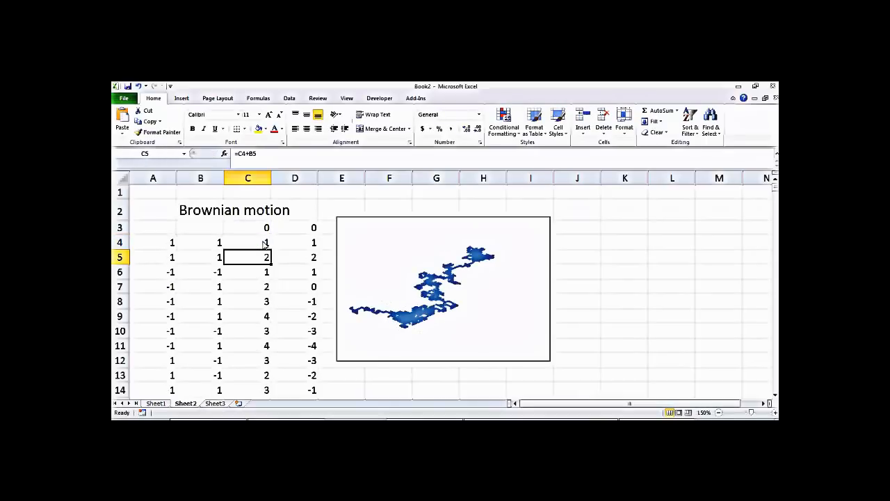
pyautogui.doubleClick(264, 244)
pyautogui.press('Return')
pyautogui.doubleClick(264, 243)
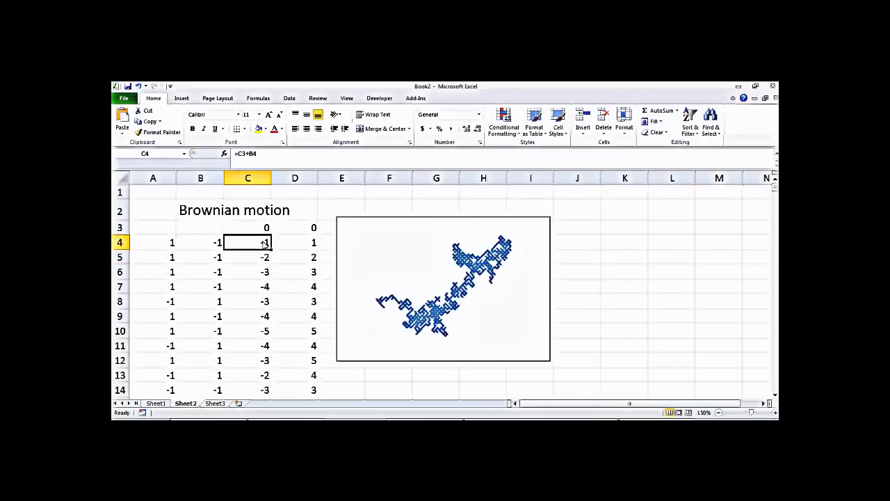
pyautogui.press('Return')
pyautogui.doubleClick(264, 244)
pyautogui.press('Return')
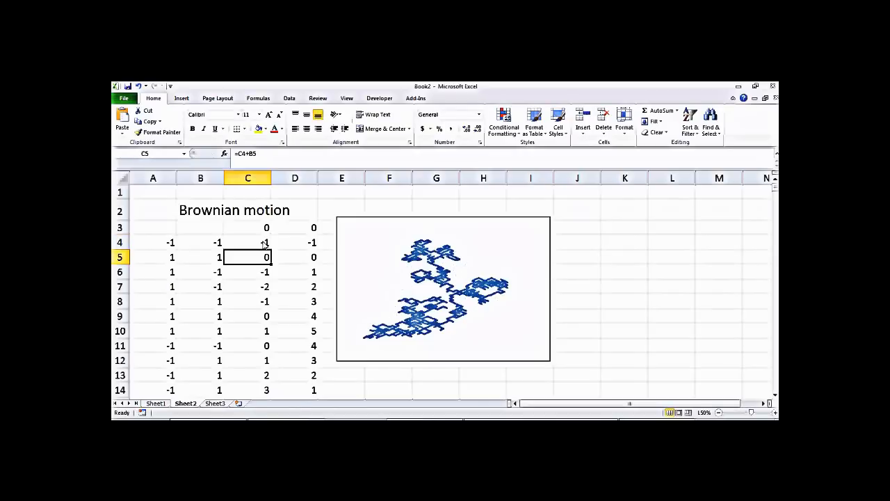
pyautogui.moveTo(397, 217); pyautogui.dragTo(550, 224)
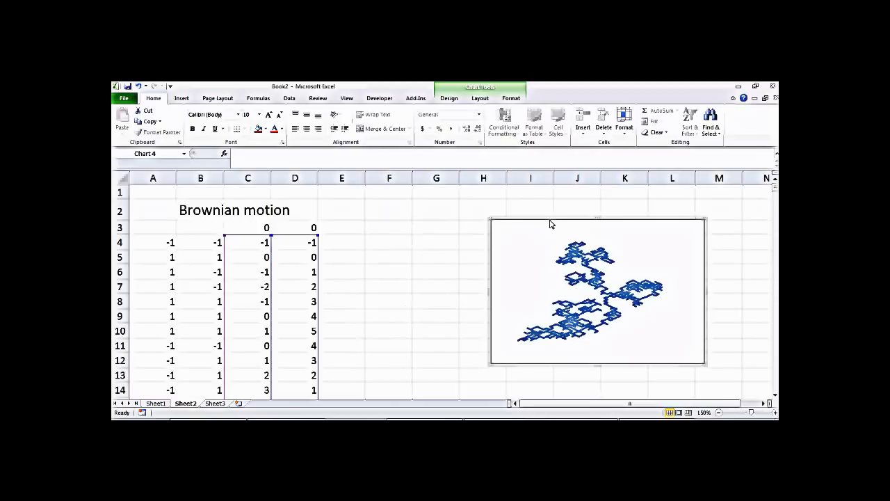
# Step: Remove INT from the step formulas in B4 and A4, leaving =1-2*(2*RAND())
pyautogui.doubleClick(207, 244)
pyautogui.click(219, 243)
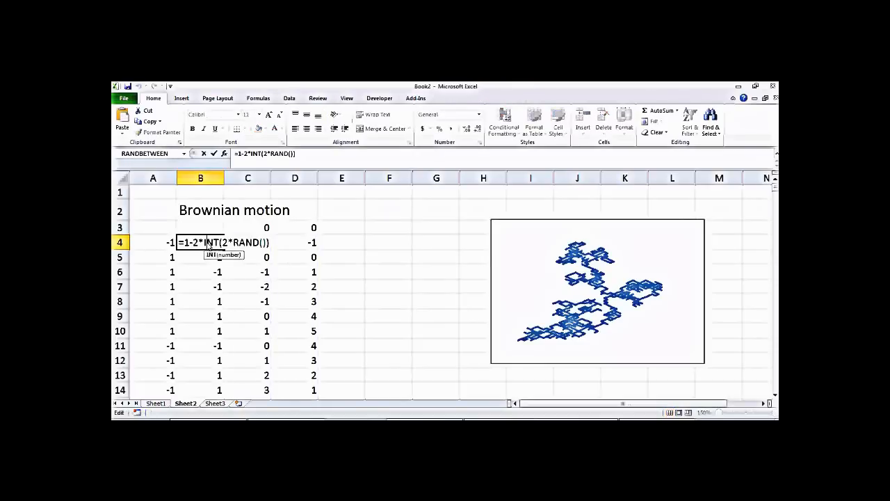
pyautogui.press('BackSpace')
pyautogui.press('BackSpace')
pyautogui.press('BackSpace')
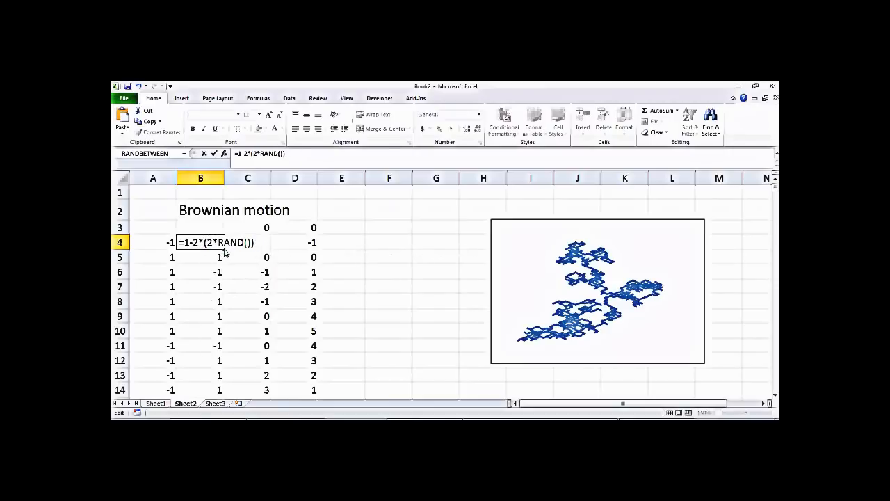
pyautogui.press('Return')
pyautogui.doubleClick(172, 244)
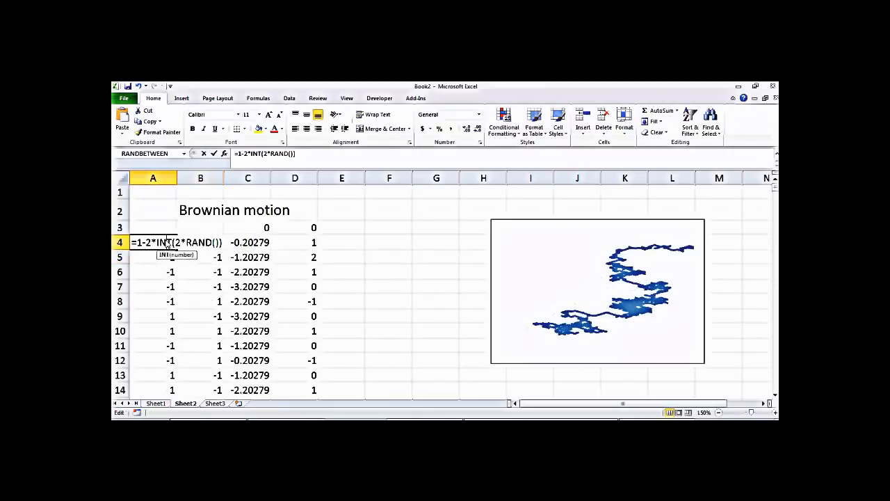
pyautogui.press('BackSpace')
pyautogui.press('BackSpace')
pyautogui.press('BackSpace')
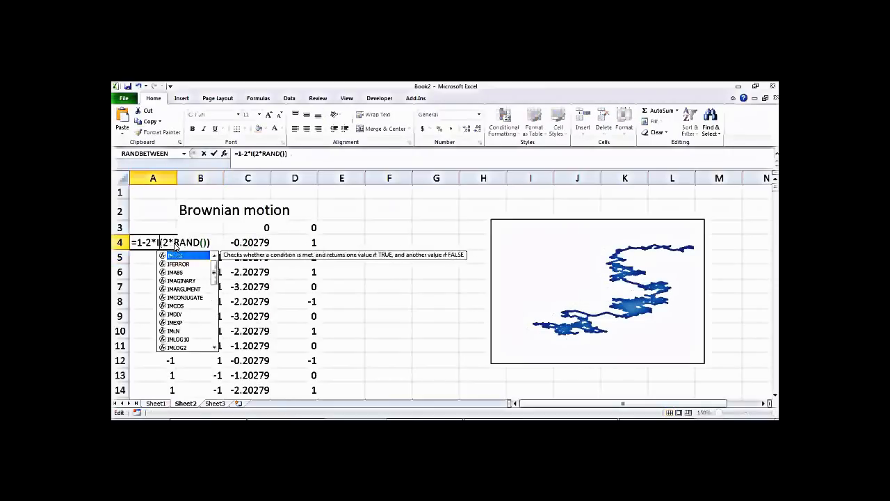
pyautogui.press('Return')
# Step: Fill the edited A4:B4 step formulas down both columns
pyautogui.moveTo(173, 244); pyautogui.dragTo(208, 245)
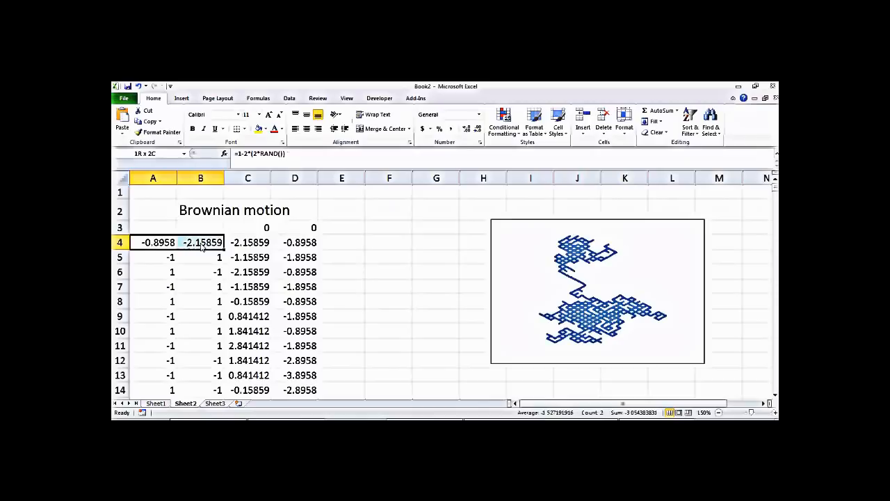
pyautogui.doubleClick(224, 251)
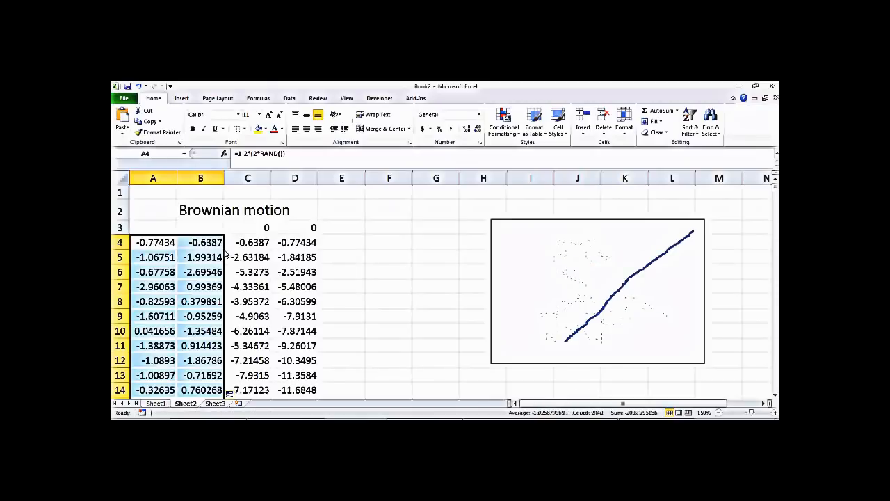
pyautogui.click(373, 283)
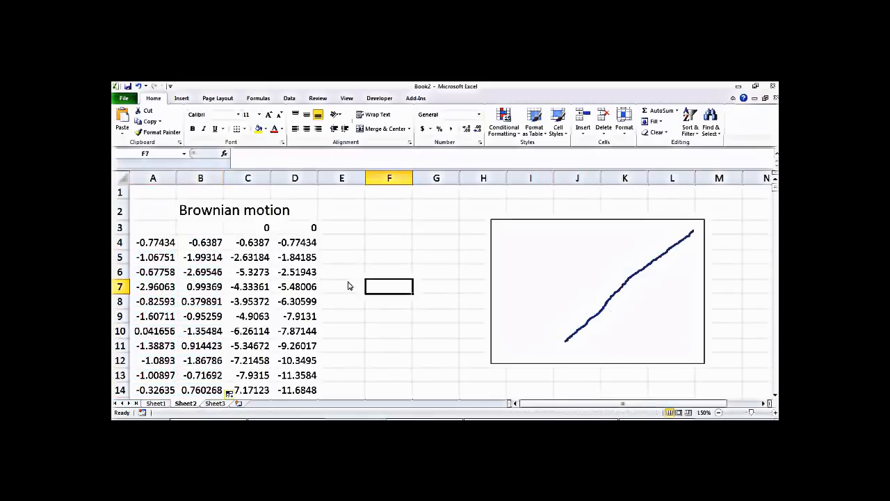
pyautogui.doubleClick(201, 245)
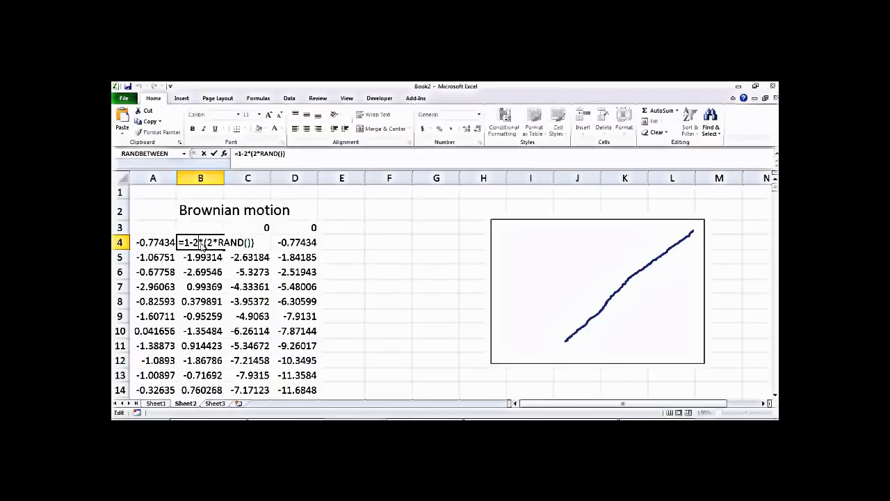
# Step: Change B4's formula to =1-(2*RAND()), accepting Excel's correction
pyautogui.press('BackSpace')
pyautogui.press('Return')
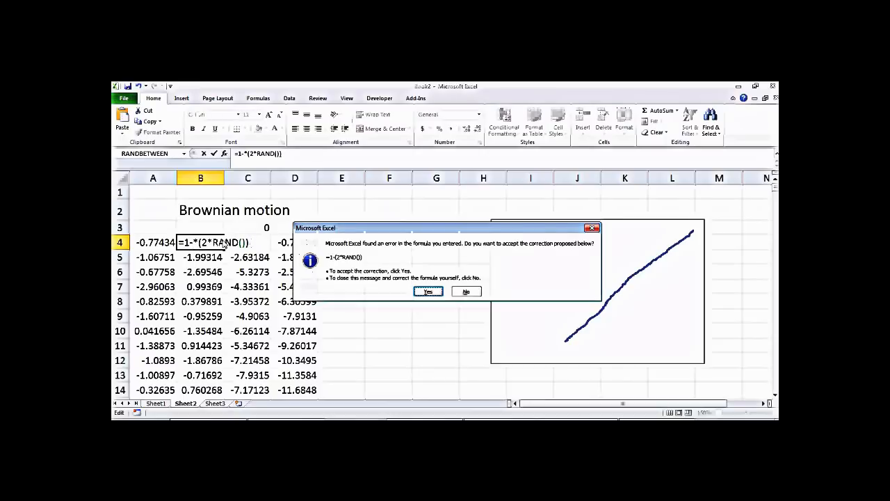
pyautogui.press('Return')
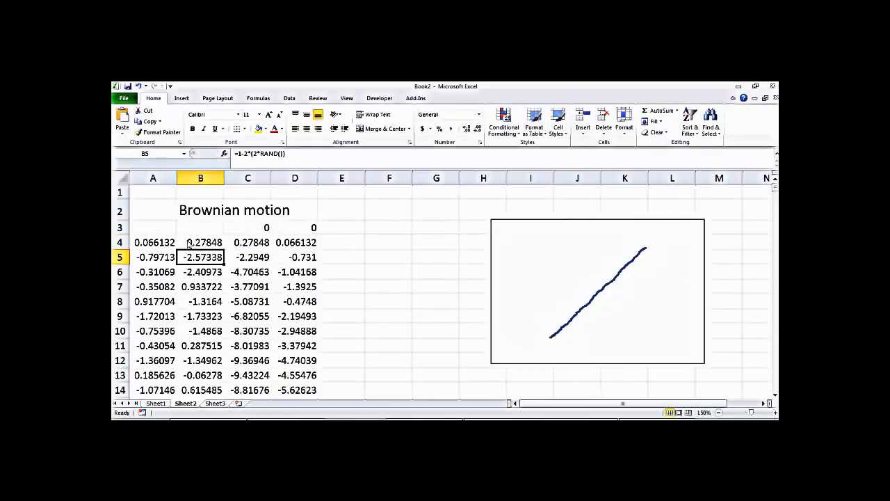
pyautogui.doubleClick(199, 245)
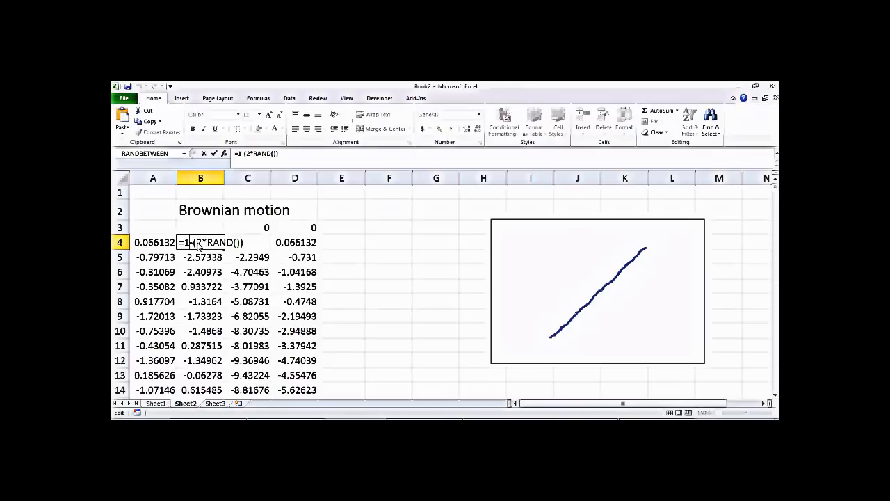
pyautogui.press('Return')
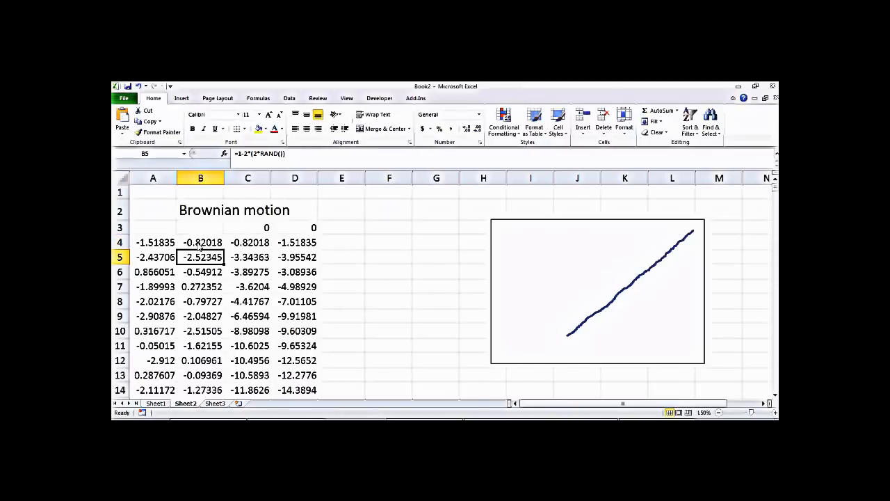
# Step: Copy B4's formula into A4 and fill both step columns down
pyautogui.click(198, 245)
pyautogui.moveTo(224, 250); pyautogui.dragTo(148, 253)
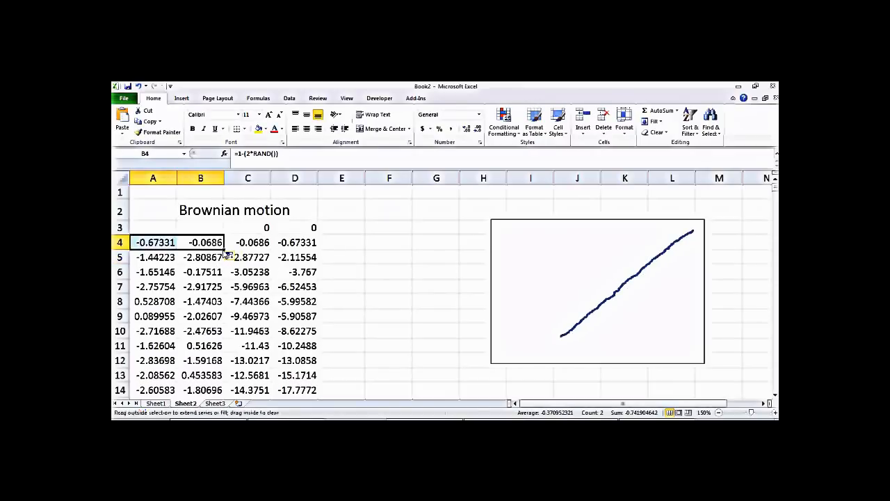
pyautogui.moveTo(225, 254); pyautogui.dragTo(208, 391)
pyautogui.click(382, 272)
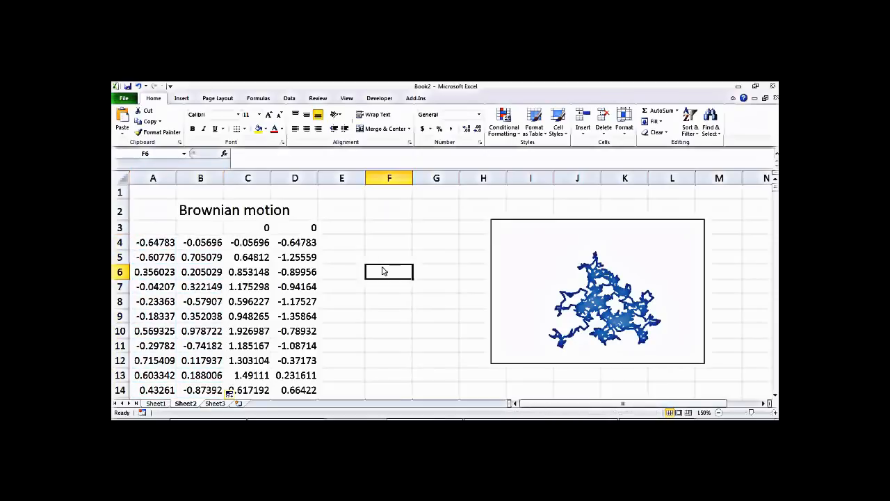
pyautogui.click(201, 243)
# Step: Re-enter B4's formula about eleven times, redrawing a fresh Brownian walk each time
pyautogui.doubleClick(202, 242)
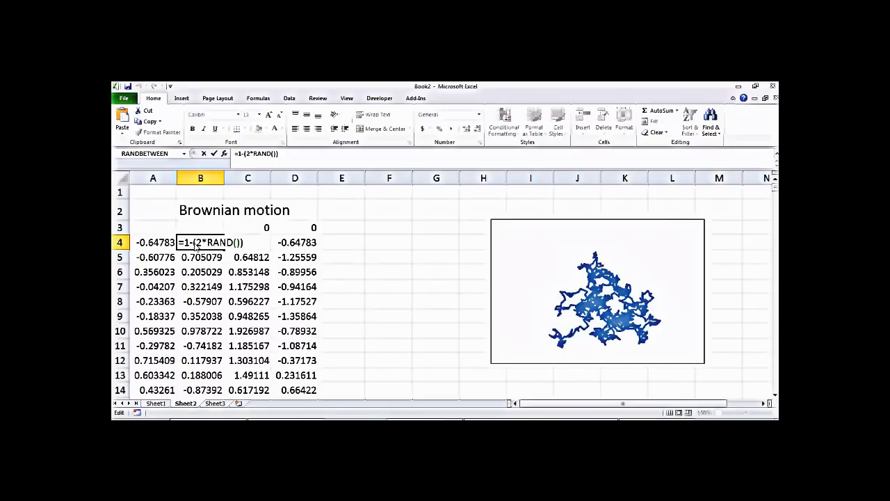
pyautogui.press('Return')
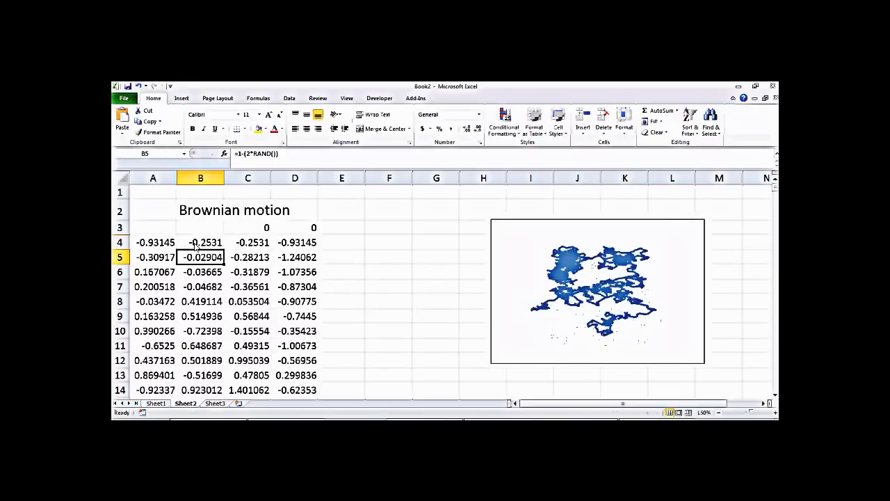
pyautogui.click(198, 288)
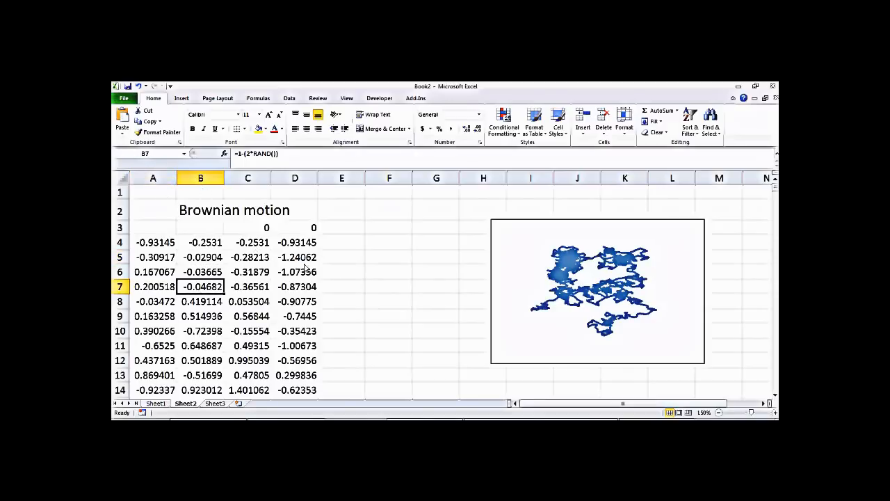
pyautogui.doubleClick(200, 243)
pyautogui.press('Return')
pyautogui.click(199, 243)
pyautogui.doubleClick(199, 243)
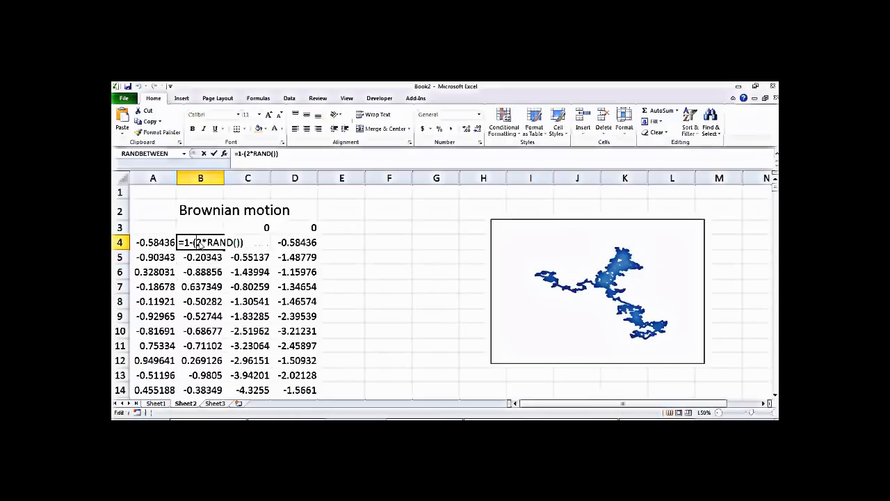
pyautogui.press('Return')
pyautogui.doubleClick(200, 244)
pyautogui.press('Return')
pyautogui.doubleClick(200, 243)
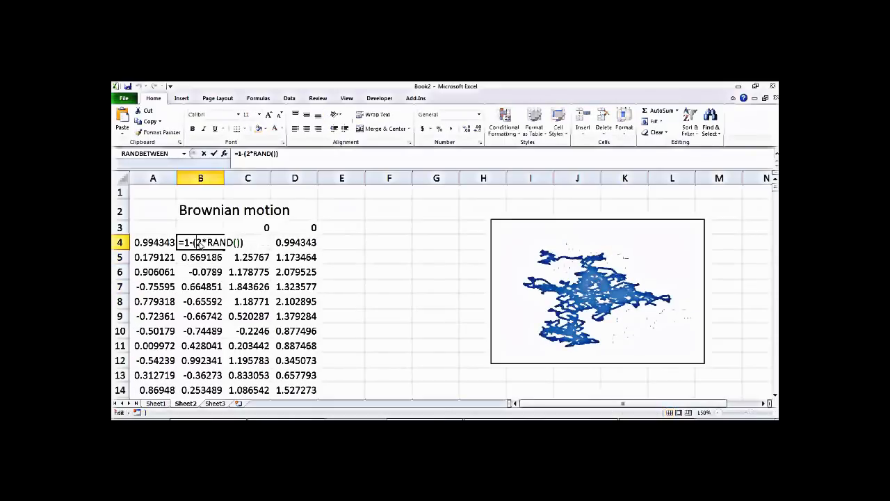
pyautogui.press('Return')
pyautogui.doubleClick(201, 244)
pyautogui.press('Return')
pyautogui.doubleClick(200, 243)
pyautogui.press('Return')
pyautogui.click(201, 244)
pyautogui.doubleClick(200, 243)
pyautogui.press('Return')
pyautogui.doubleClick(200, 243)
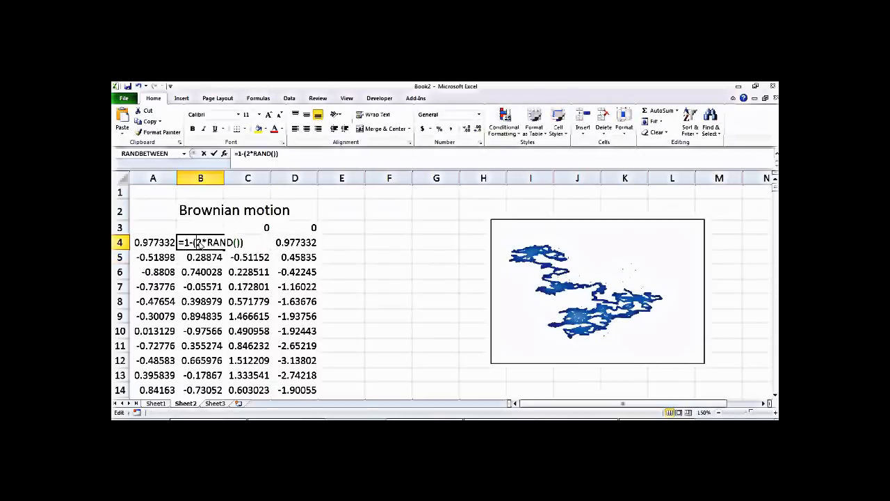
pyautogui.press('Return')
pyautogui.doubleClick(201, 243)
pyautogui.press('Return')
pyautogui.doubleClick(200, 243)
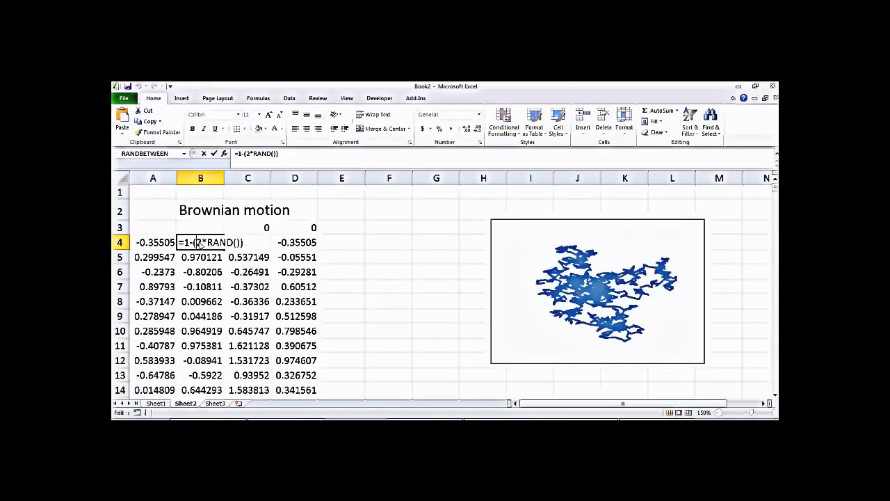
pyautogui.press('Return')
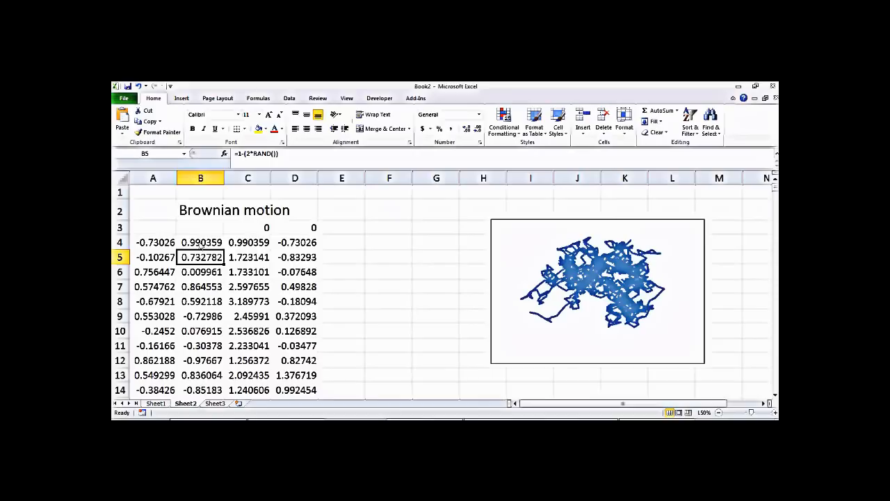
# Step: Re-enter B4's formula once more to redraw a wider Brownian walk
pyautogui.doubleClick(201, 243)
pyautogui.press('Return')
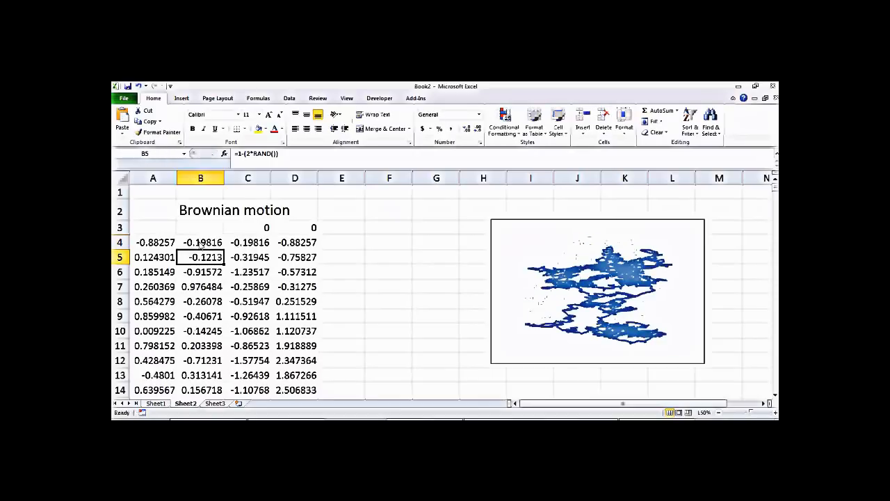